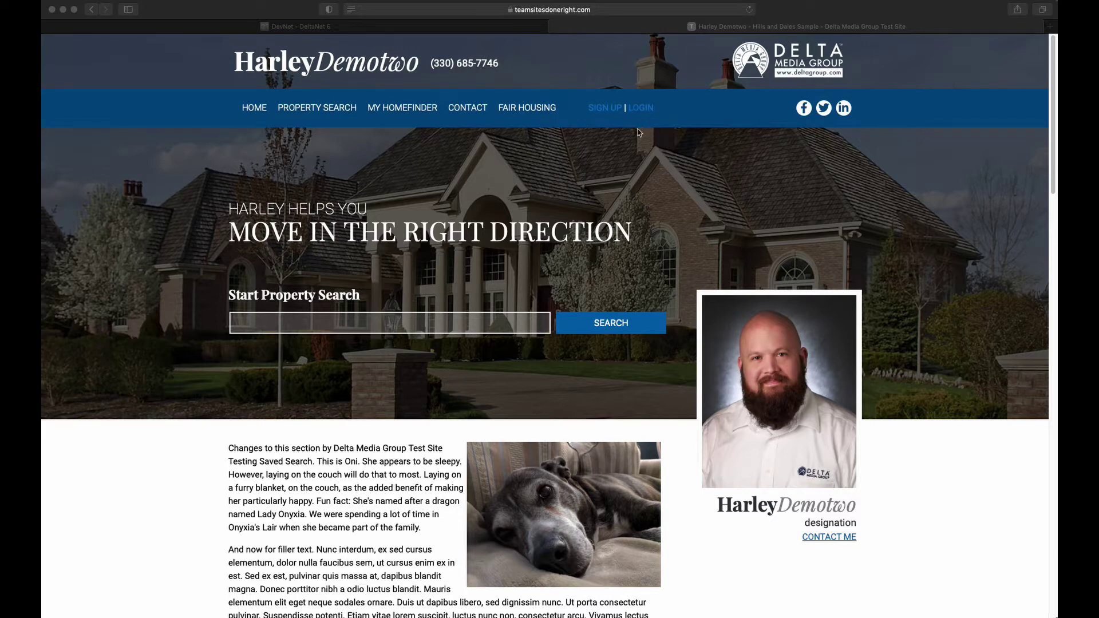
View the sign-up page, then go to Property Search results showing 1 to 12 of 61
{"action": "left_click", "coordinate": [597, 122]}
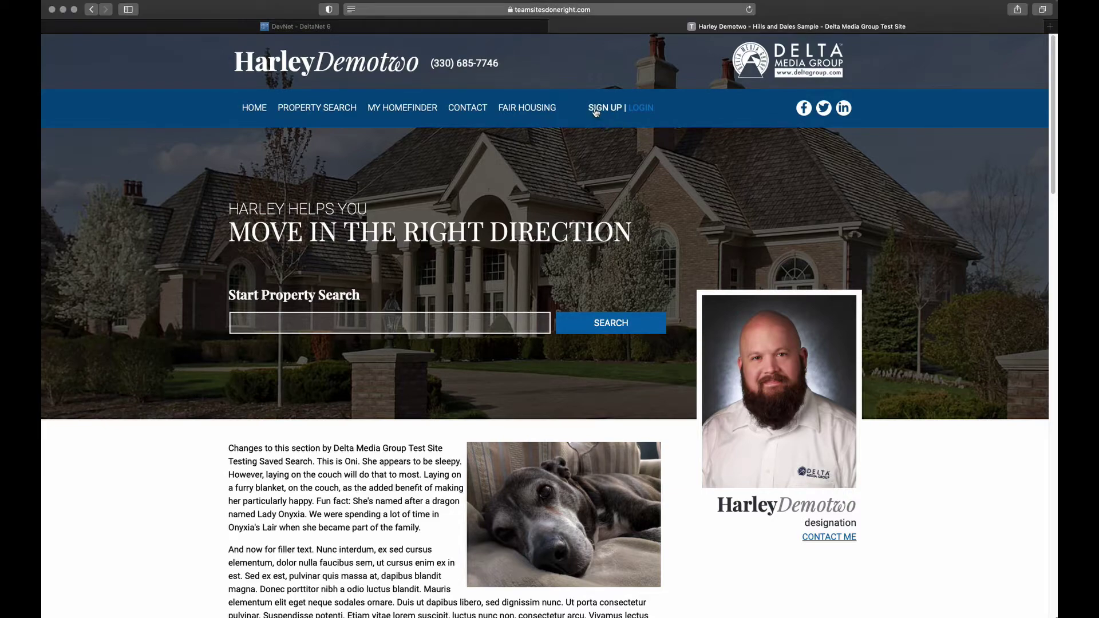
{"action": "left_click", "coordinate": [596, 111]}
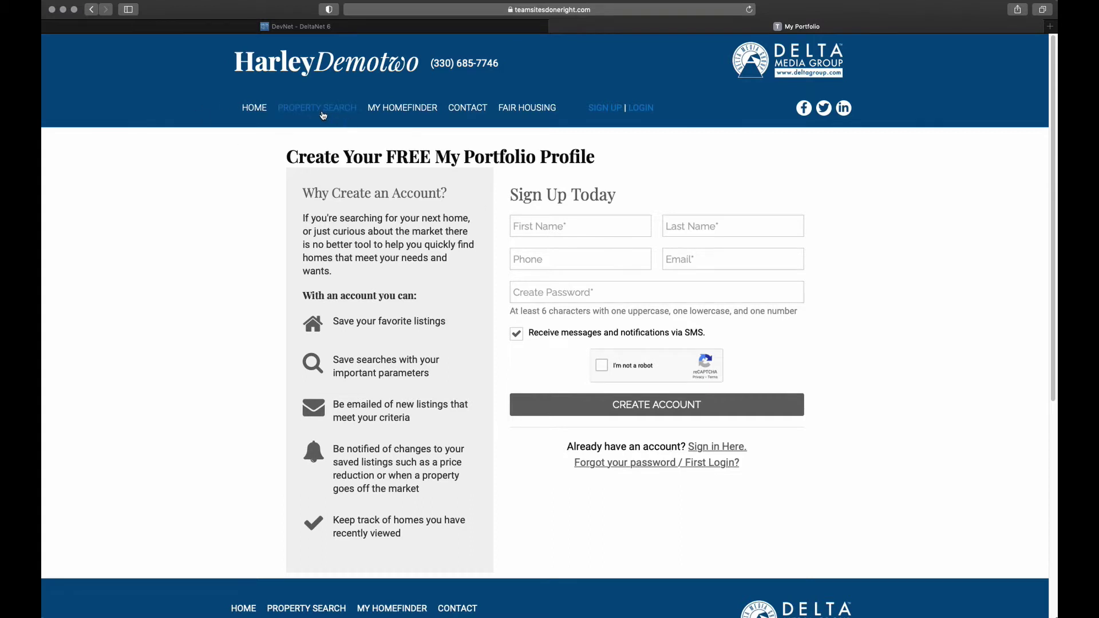
{"action": "left_click", "coordinate": [319, 109]}
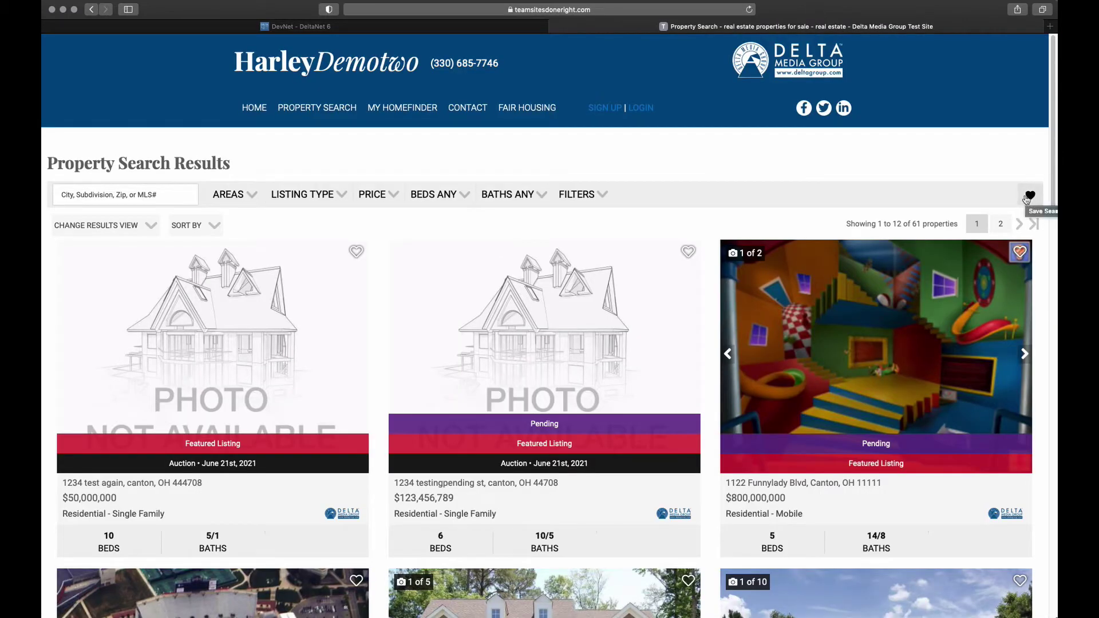
Try favoriting the Funnylady Blvd listing and saving the search, dismissing both sign-up prompts
{"action": "left_click", "coordinate": [1019, 256]}
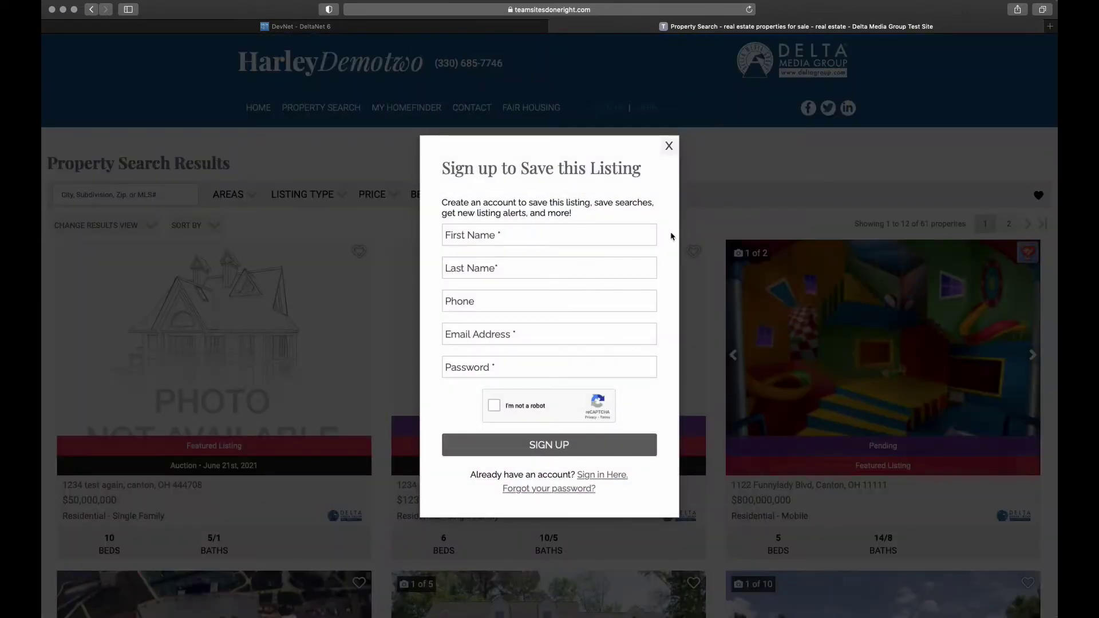
{"action": "left_click", "coordinate": [669, 150]}
{"action": "left_click", "coordinate": [1039, 196]}
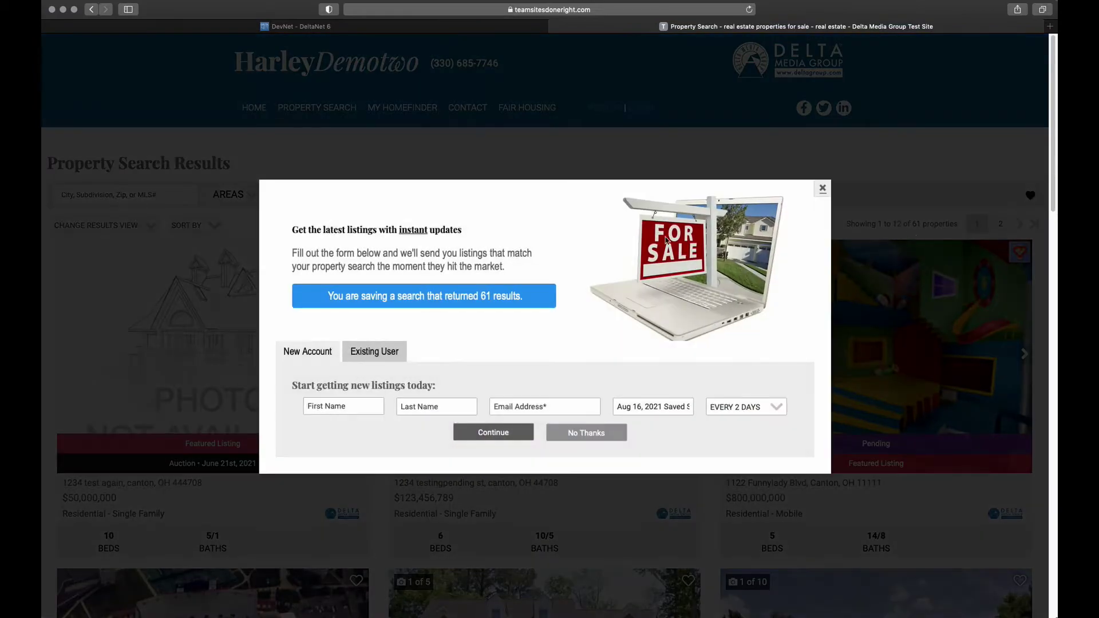
{"action": "left_click", "coordinate": [822, 189]}
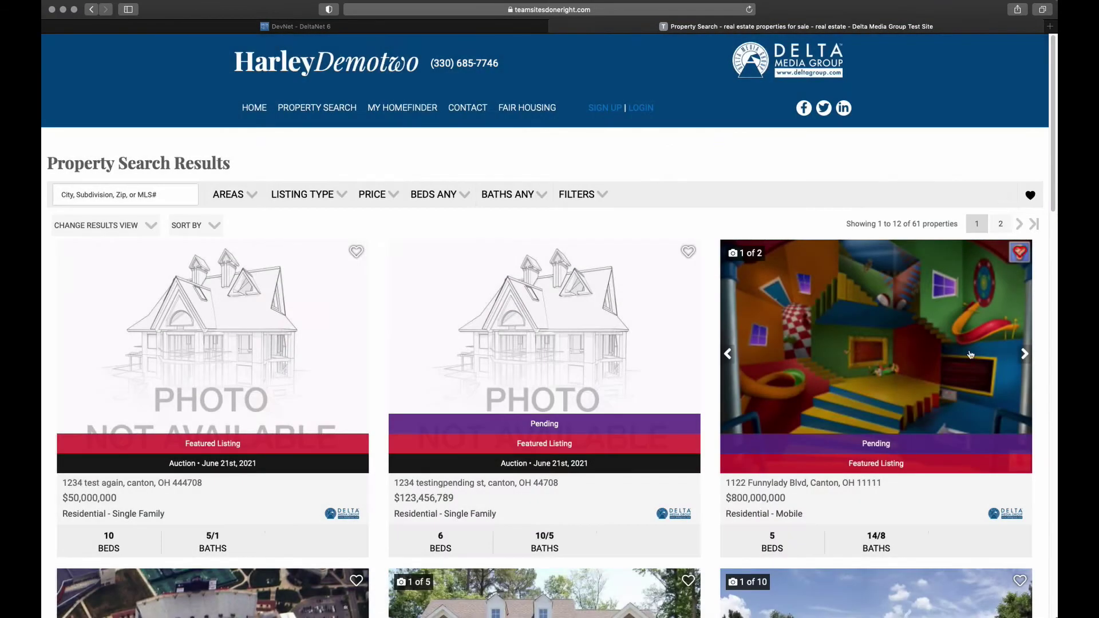
{"action": "scroll", "coordinate": [643, 514], "scroll_direction": "down", "scroll_amount": 5}
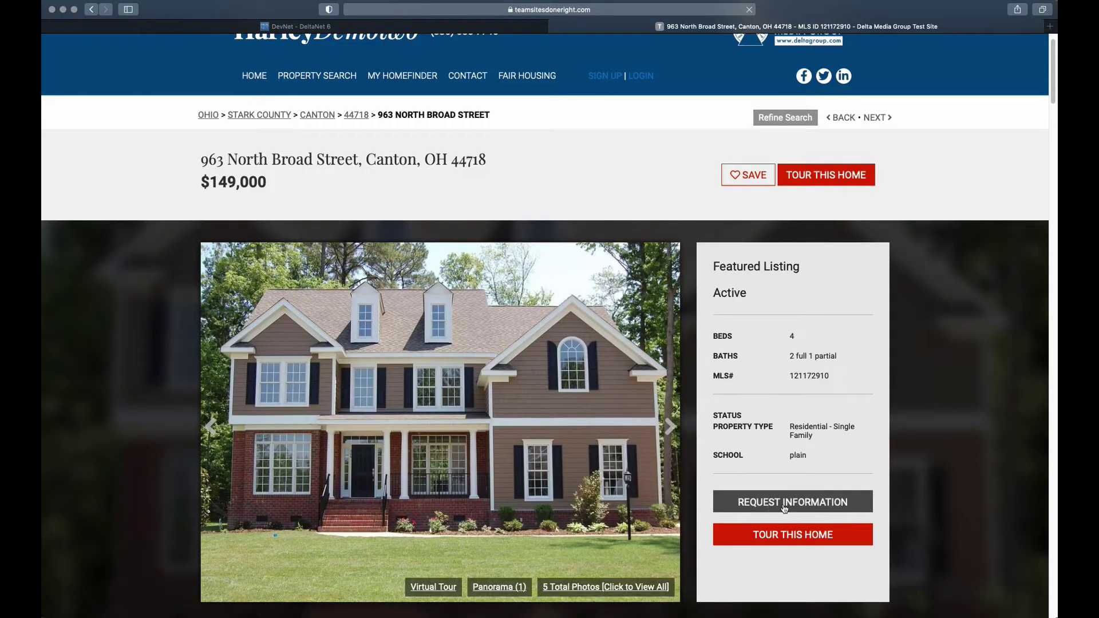
{"action": "left_click", "coordinate": [793, 502]}
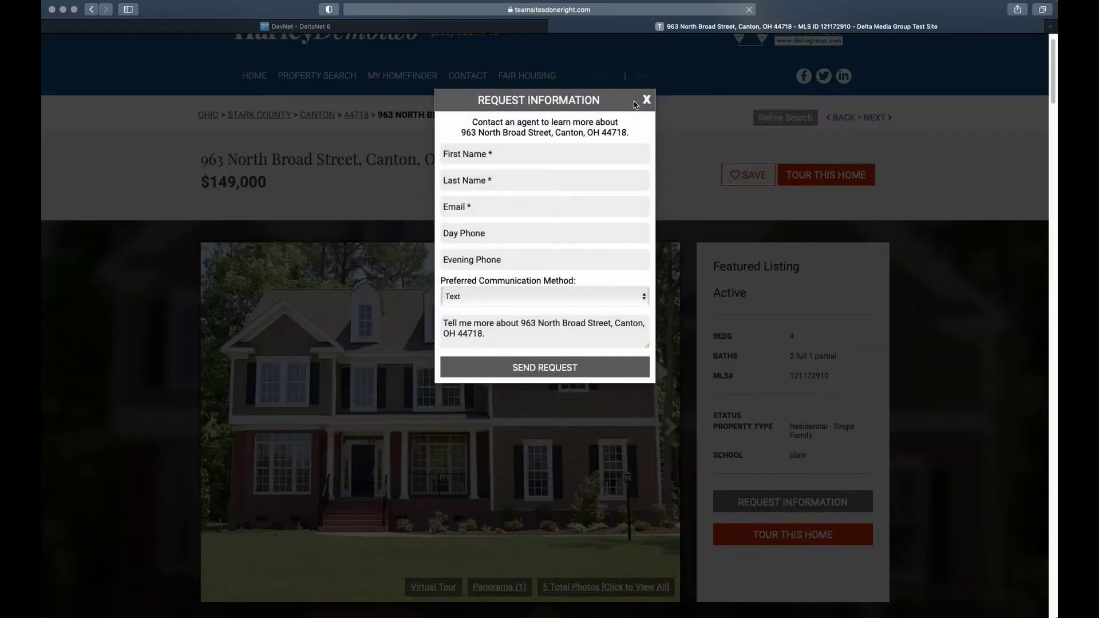
{"action": "left_click", "coordinate": [646, 100]}
{"action": "left_click", "coordinate": [800, 537]}
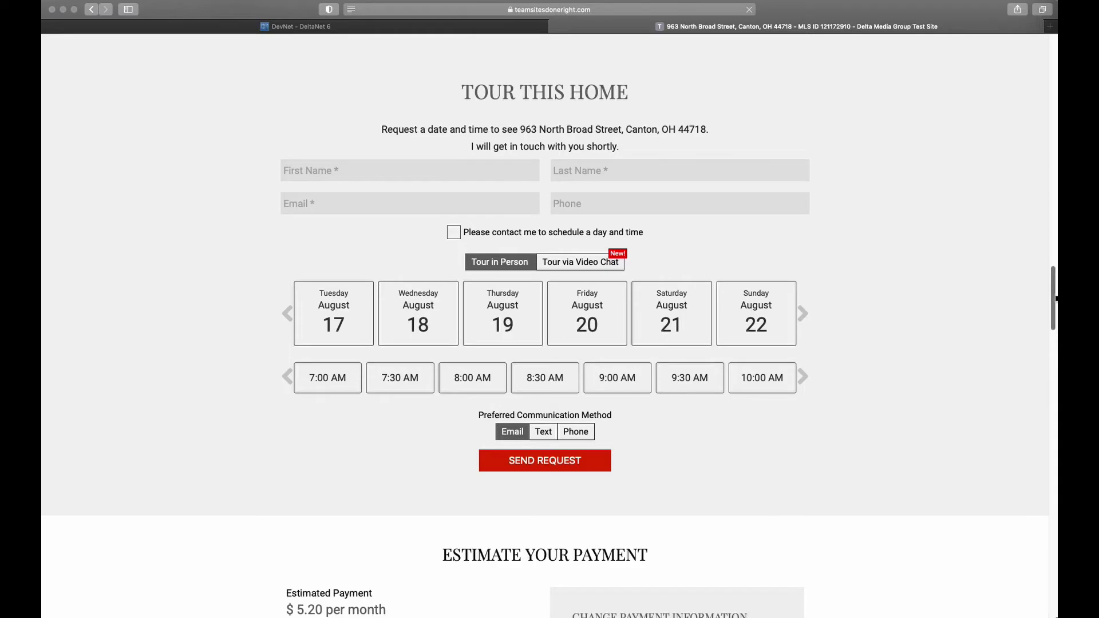
{"action": "scroll", "coordinate": [467, 109], "scroll_direction": "up", "scroll_amount": 15}
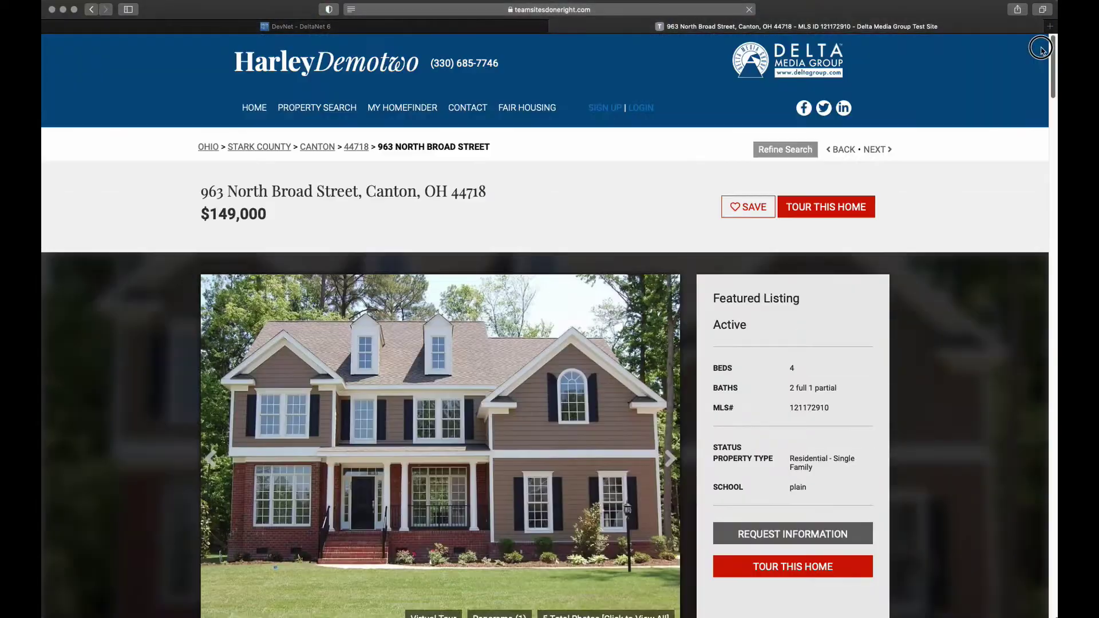
Review the Contact Me page's Let's Connect form and office details, then return Home
{"action": "left_click", "coordinate": [465, 109]}
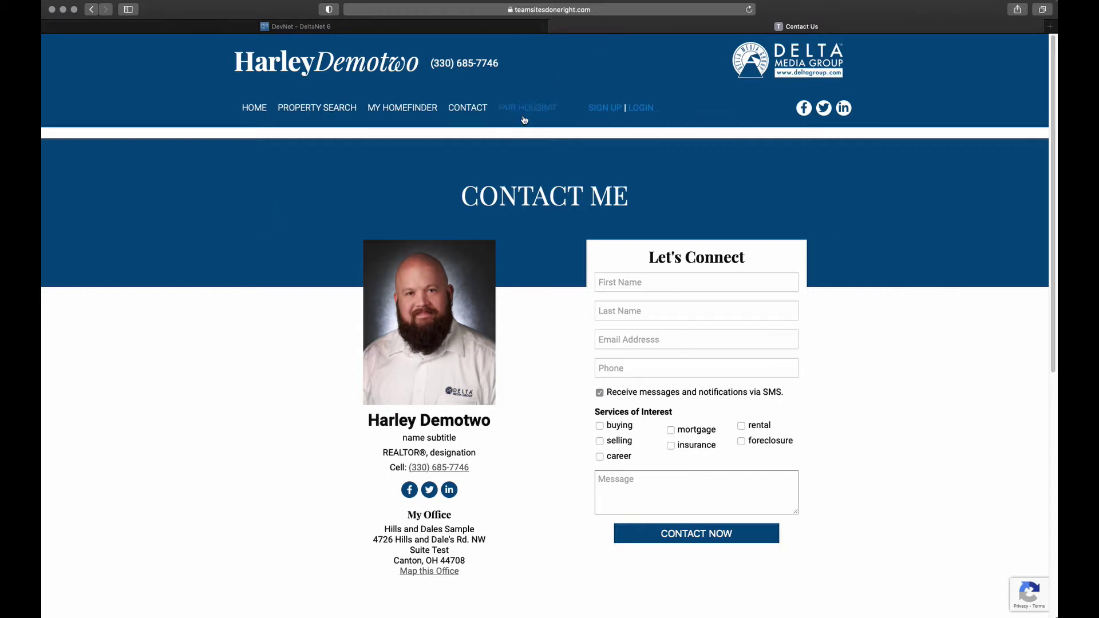
{"action": "left_click", "coordinate": [255, 107]}
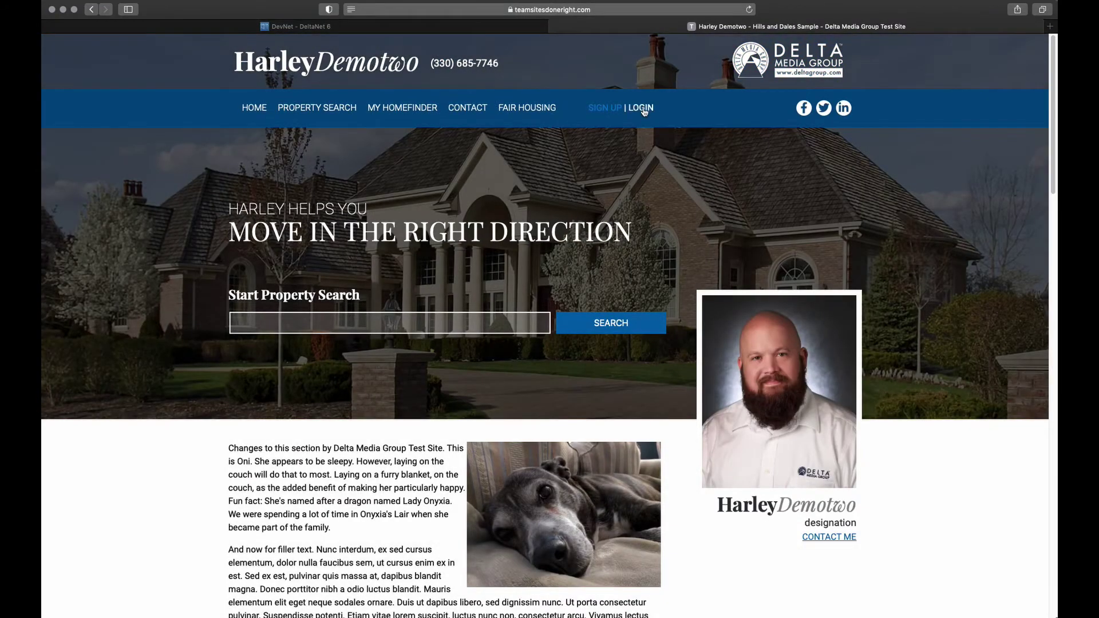
Log in with the client's e-mail and password, declining Safari's offer to save the password
{"action": "left_click", "coordinate": [643, 110]}
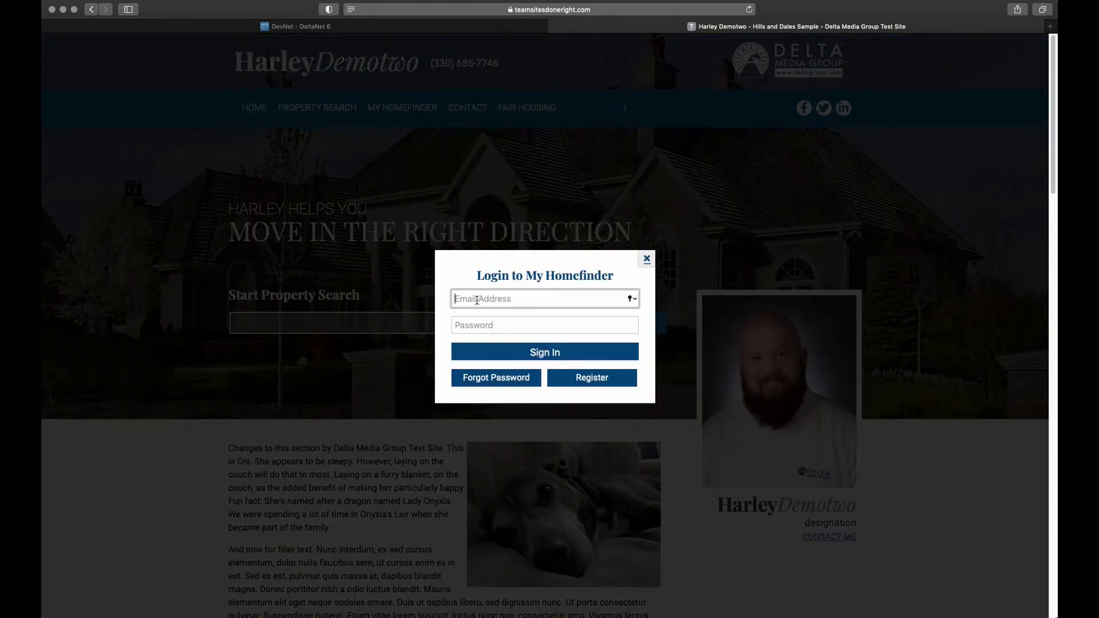
{"action": "key", "text": "super+v"}
{"action": "left_click", "coordinate": [505, 325]}
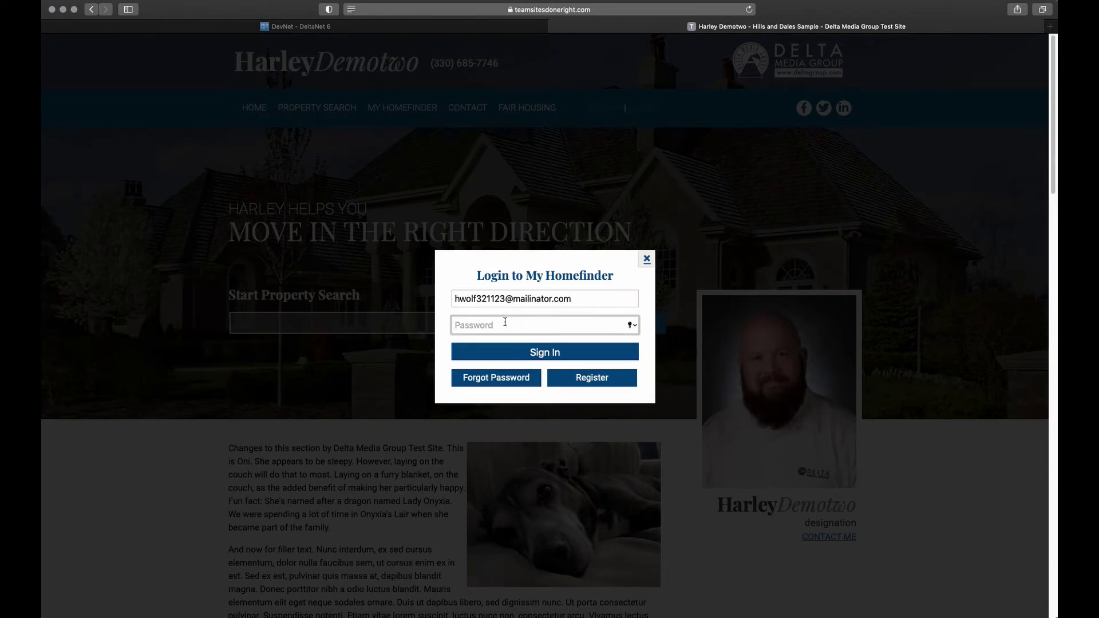
{"action": "type", "text": "•••••"}
{"action": "key", "text": "super+a"}
{"action": "type", "text": "•••"}
{"action": "left_click", "coordinate": [519, 351]}
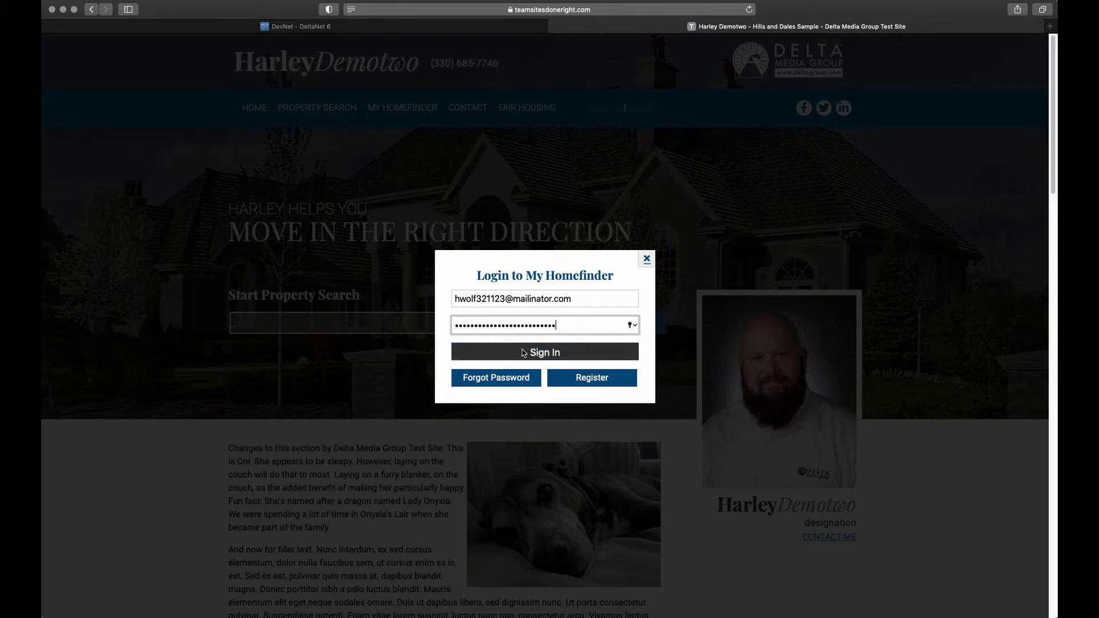
{"action": "left_click", "coordinate": [598, 91]}
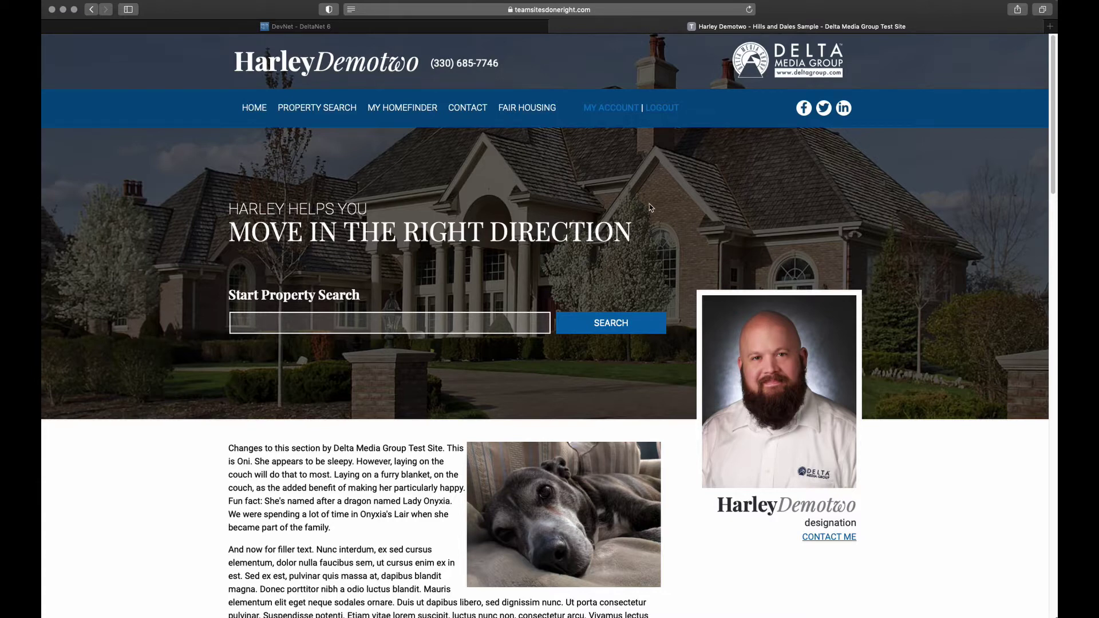
Browse the My Account portal sections, then open Messages, which shows no messages
{"action": "left_click", "coordinate": [611, 108]}
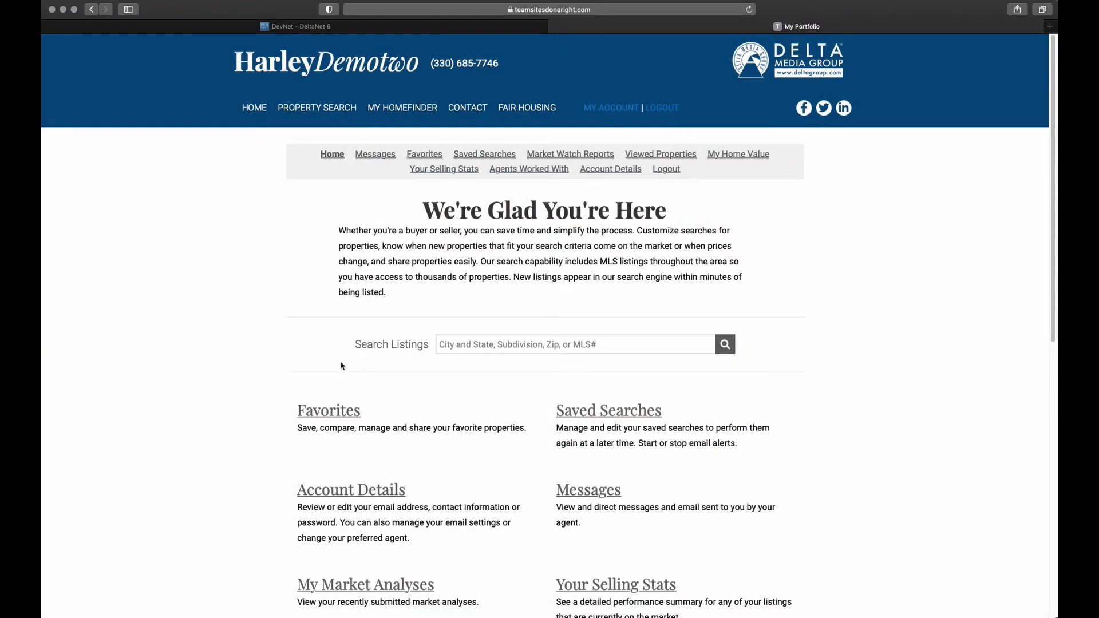
{"action": "left_click", "coordinate": [456, 345]}
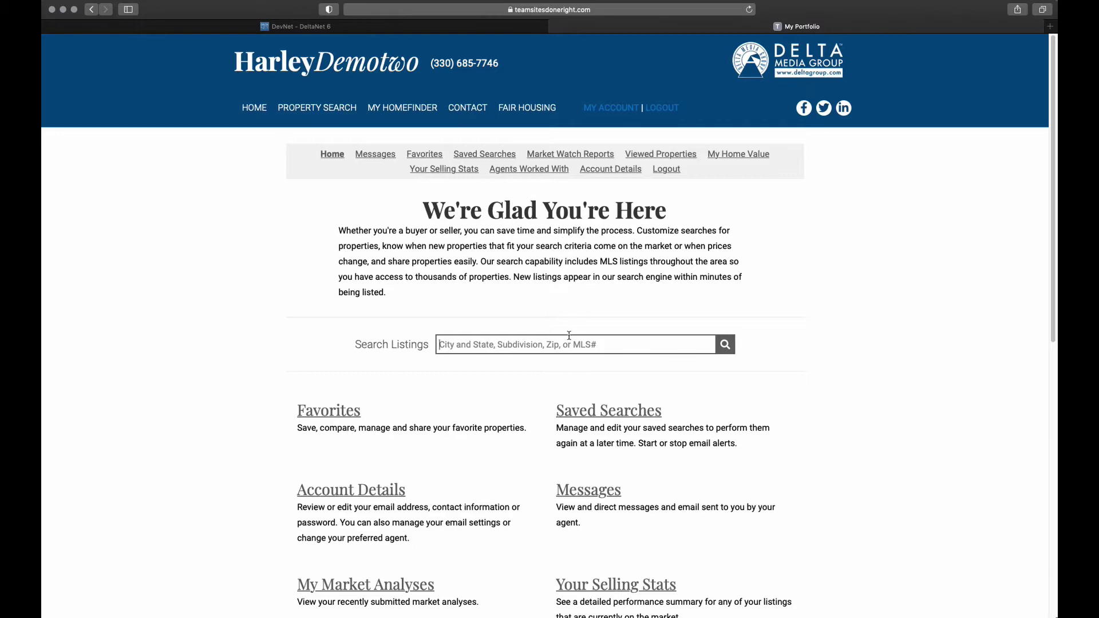
{"action": "scroll", "coordinate": [567, 338], "scroll_direction": "down", "scroll_amount": 5}
{"action": "scroll", "coordinate": [567, 338], "scroll_direction": "down", "scroll_amount": 2}
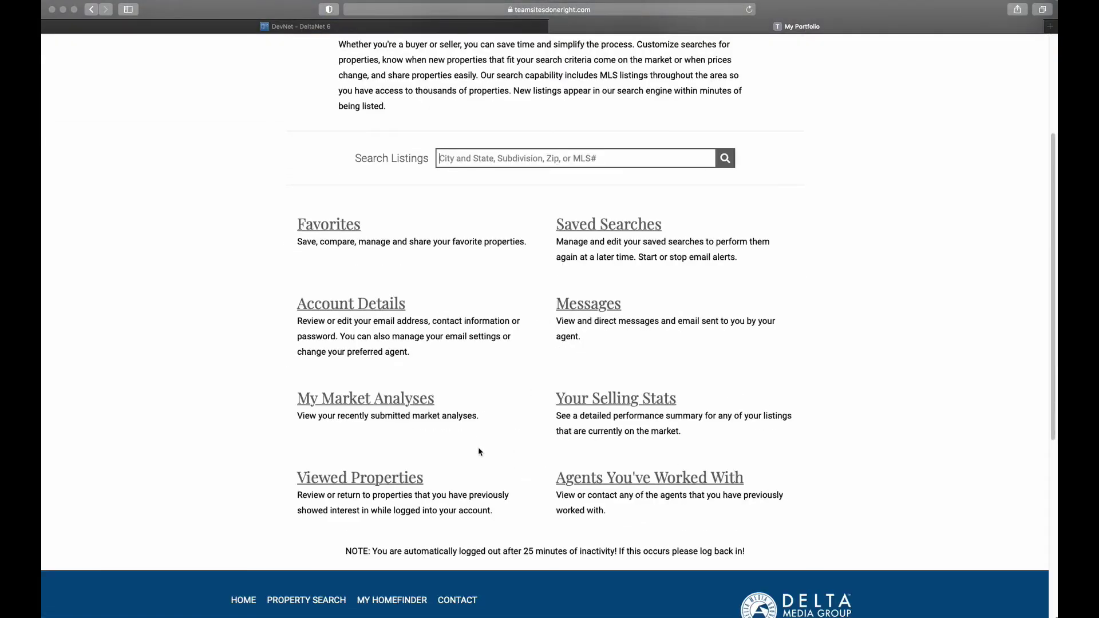
{"action": "scroll", "coordinate": [492, 475], "scroll_direction": "up", "scroll_amount": 7}
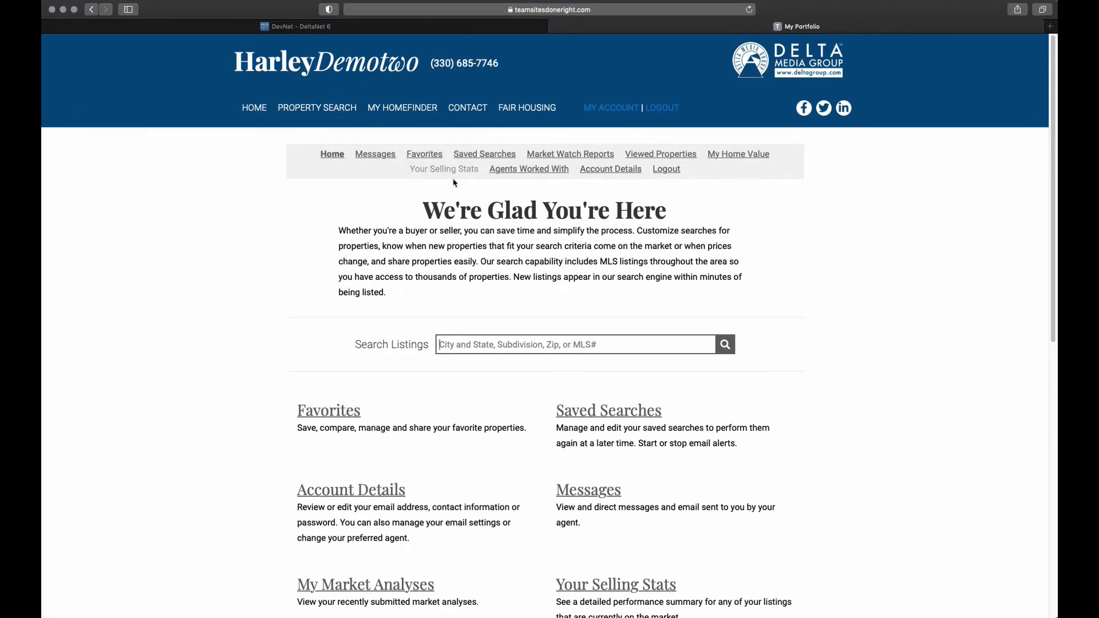
{"action": "left_click", "coordinate": [366, 158]}
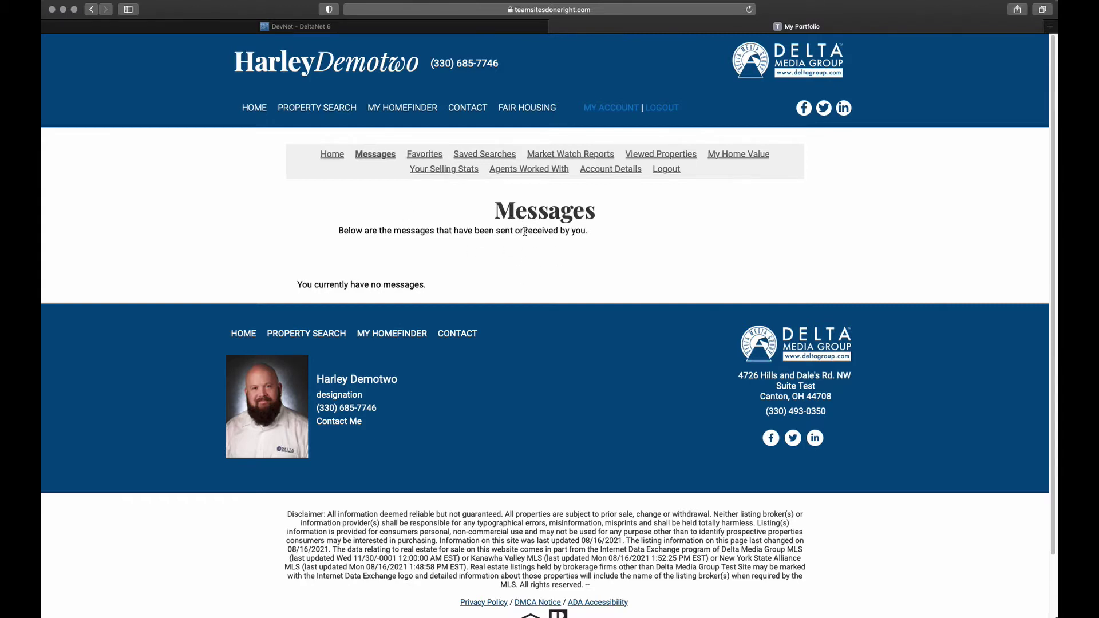
In DevNet, expand CRM, search the client's e-mail and open their Customer Center record
{"action": "left_click", "coordinate": [301, 27]}
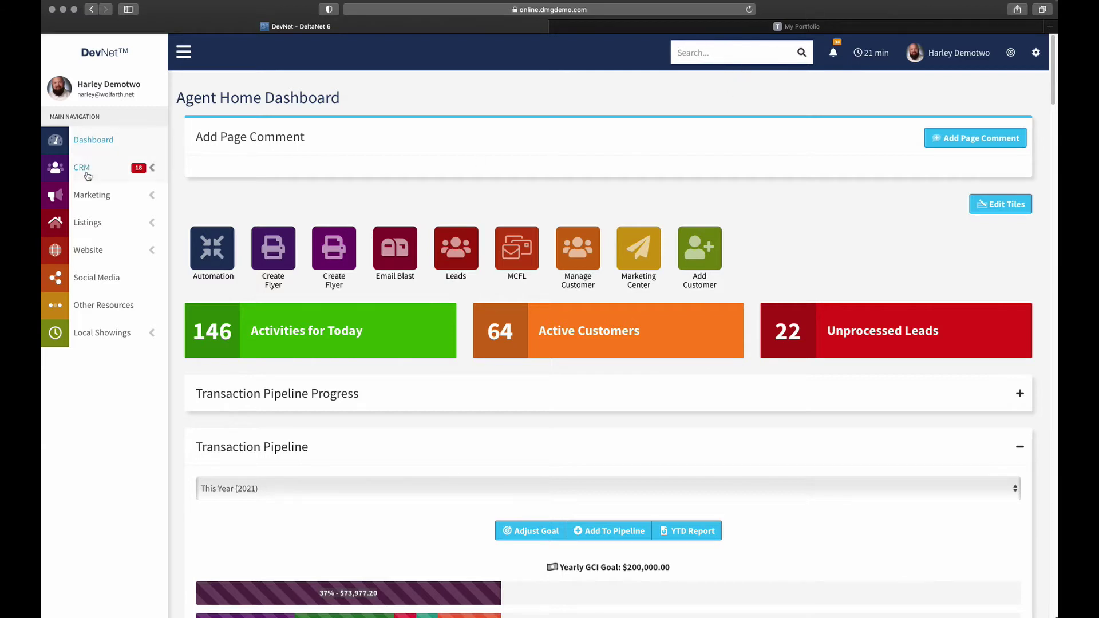
{"action": "left_click", "coordinate": [153, 170]}
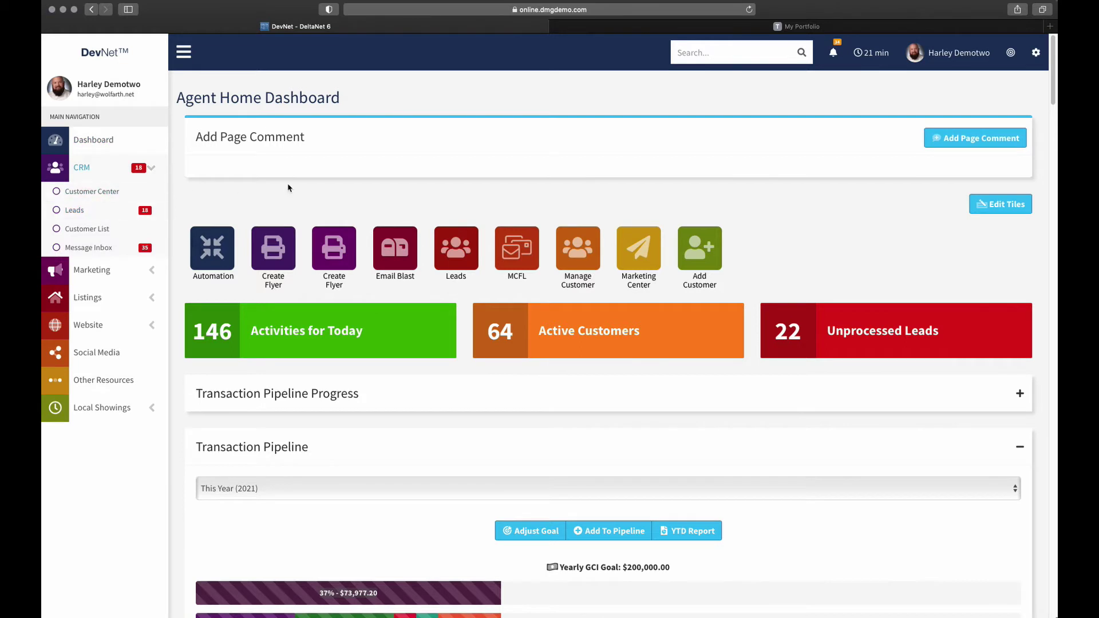
{"action": "left_click", "coordinate": [692, 48]}
{"action": "key", "text": "super+v"}
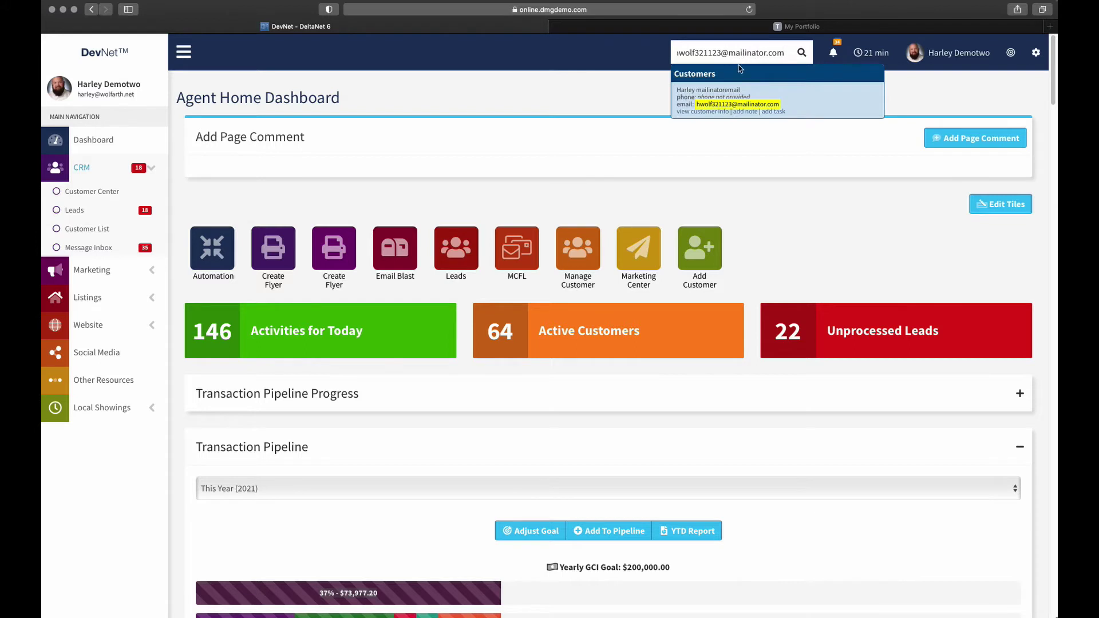
{"action": "left_click", "coordinate": [699, 112]}
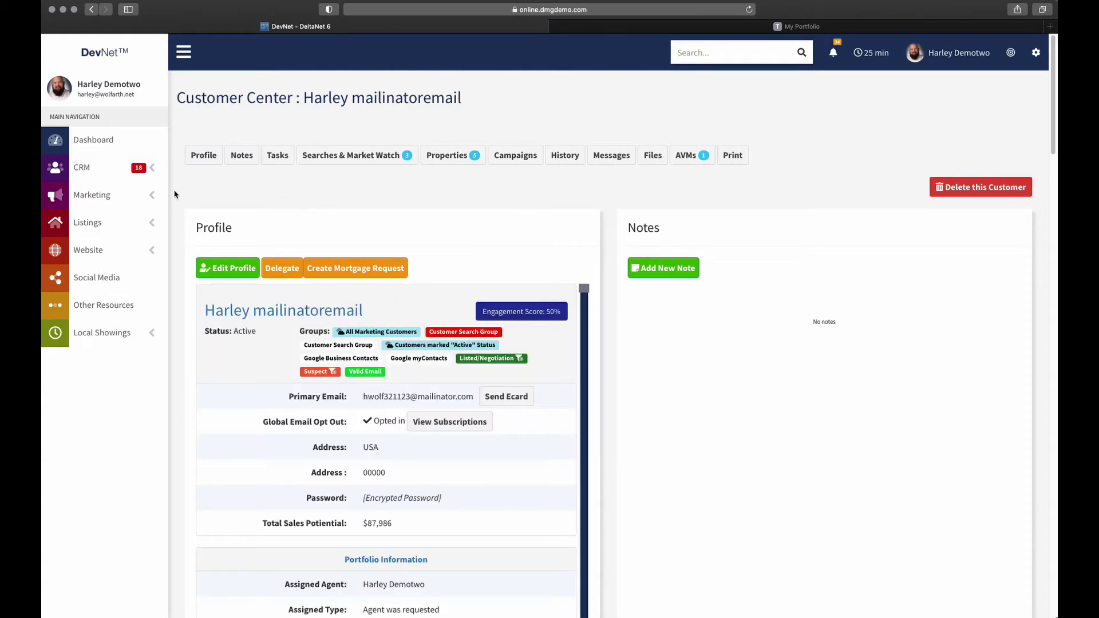
Scroll the Customer Center record down to the Messages, Files and AVMs panels
{"action": "scroll", "coordinate": [177, 140], "scroll_direction": "down", "scroll_amount": 20}
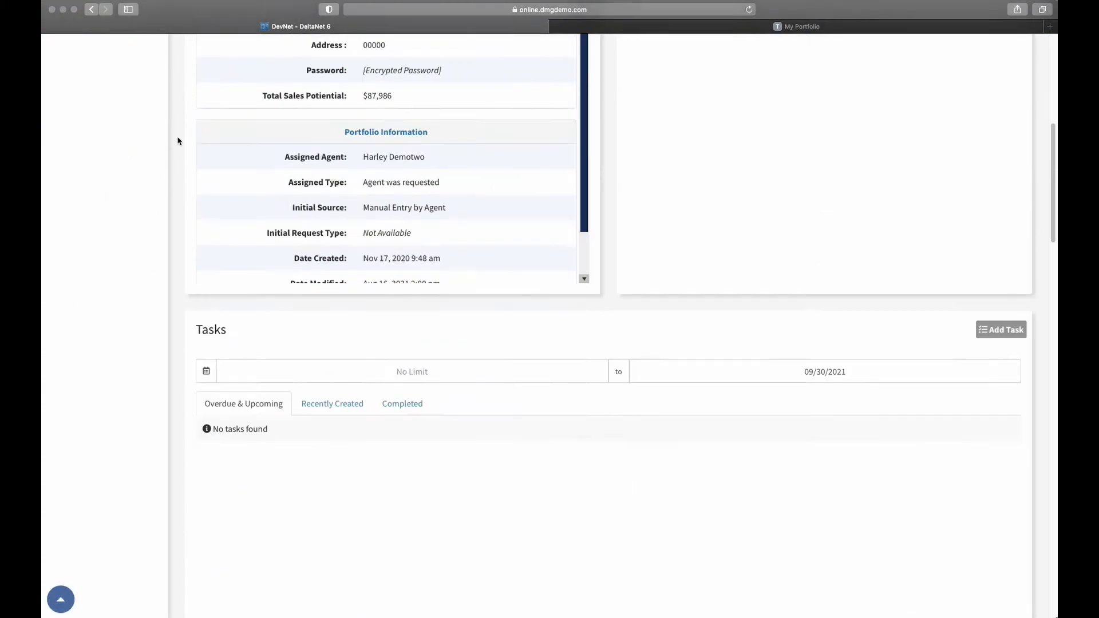
{"action": "scroll", "coordinate": [177, 141], "scroll_direction": "down", "scroll_amount": 12}
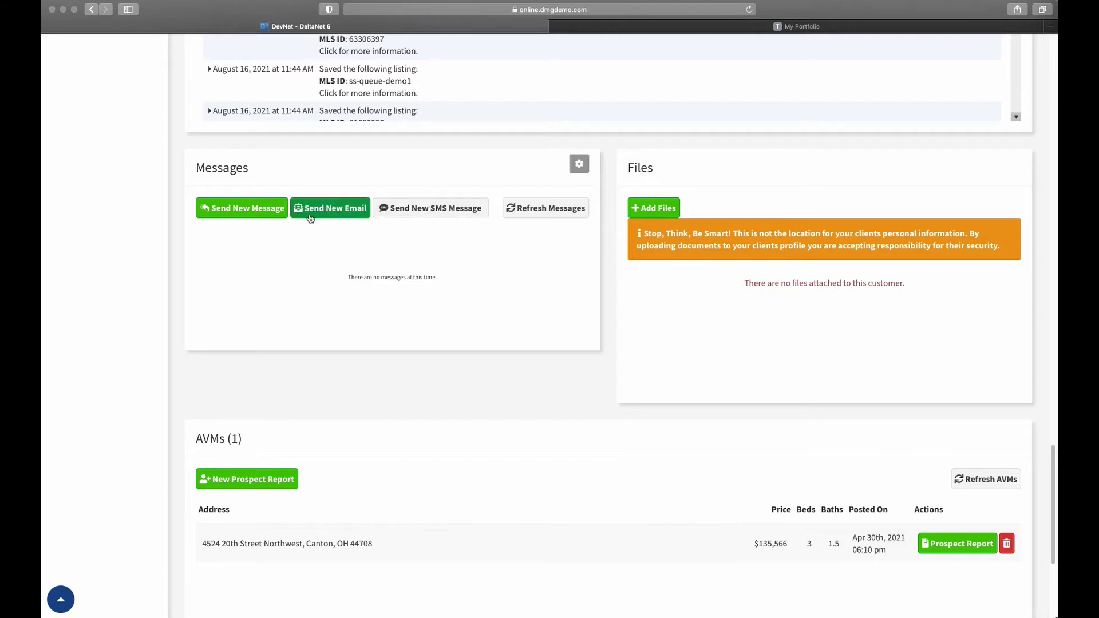
Send the client a message titled 'This is my message' with body 'Check out my great message'
{"action": "left_click", "coordinate": [226, 209]}
{"action": "left_click", "coordinate": [432, 198]}
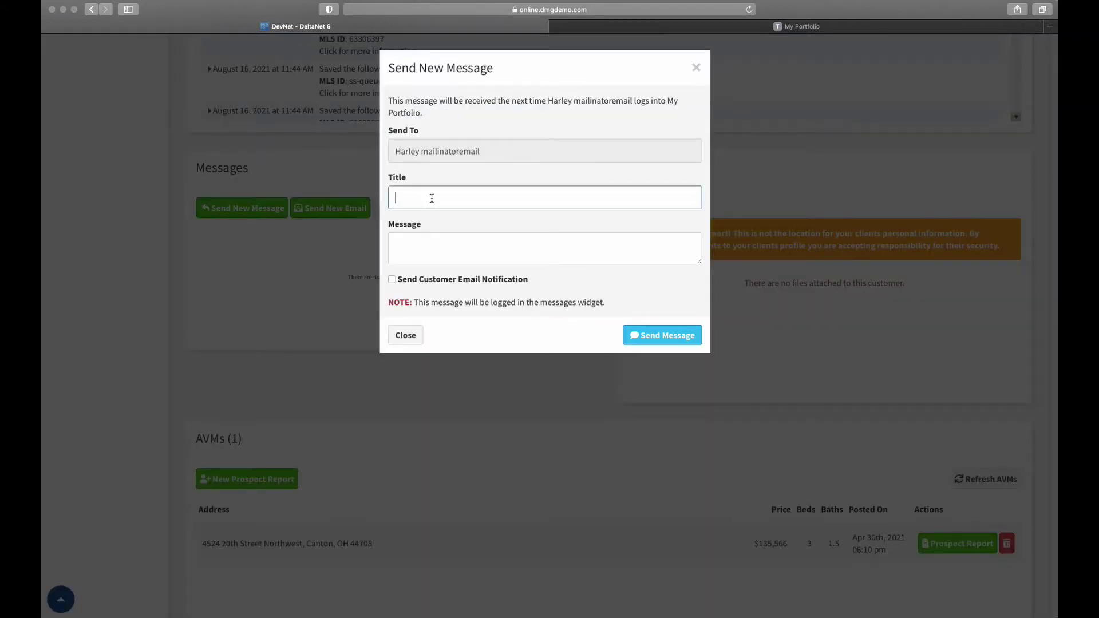
{"action": "type", "text": "This is my message"}
{"action": "key", "text": "Tab"}
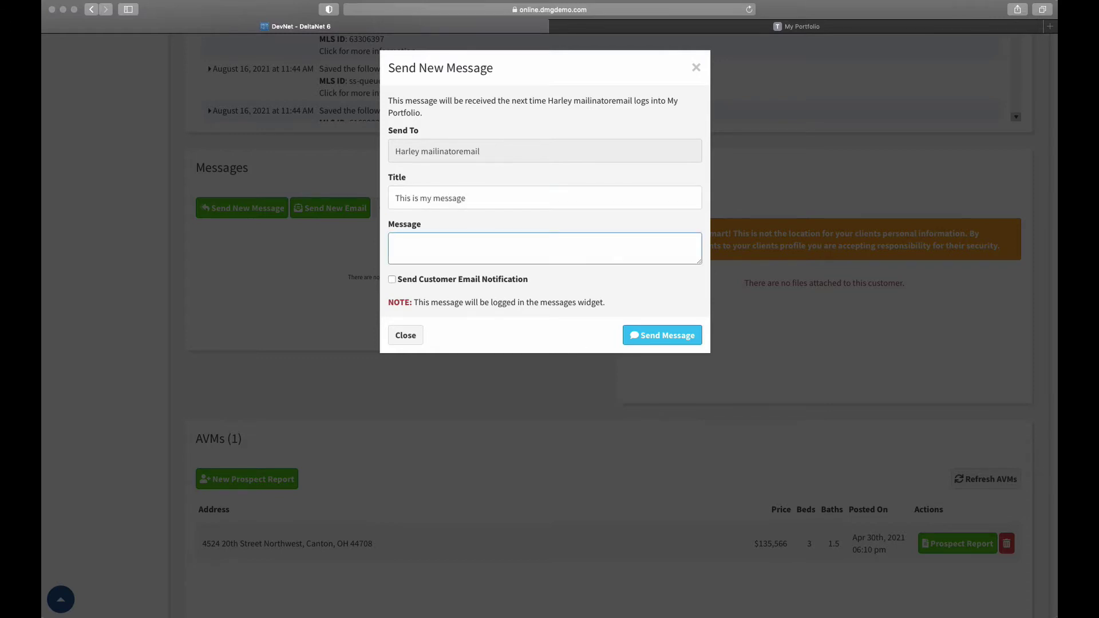
{"action": "type", "text": "Check out my great message."}
{"action": "left_click", "coordinate": [663, 340]}
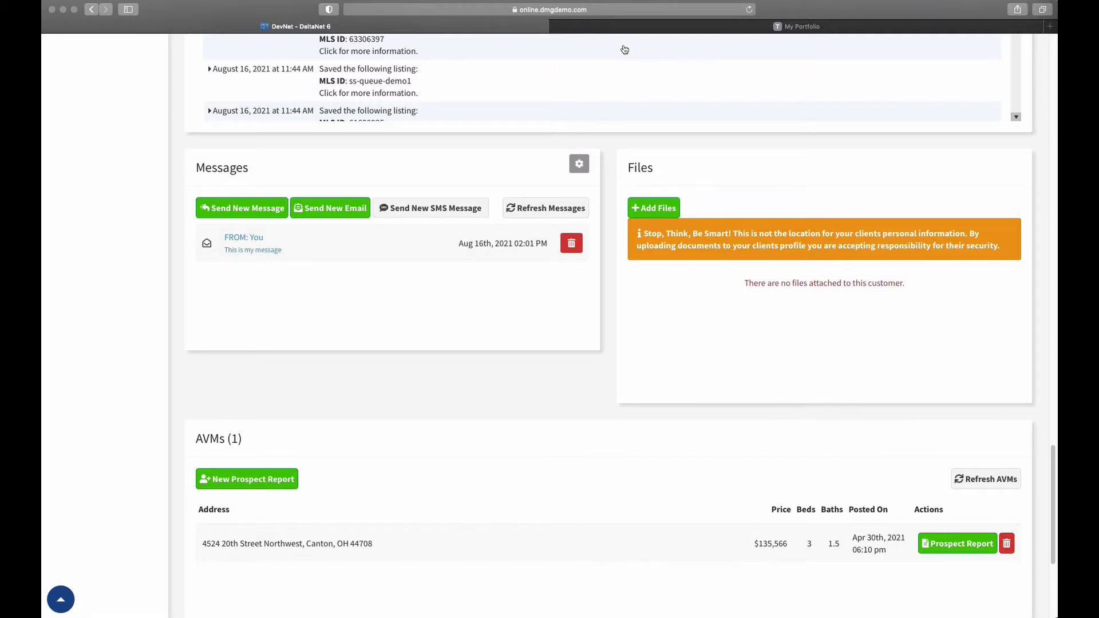
{"action": "left_click", "coordinate": [630, 28]}
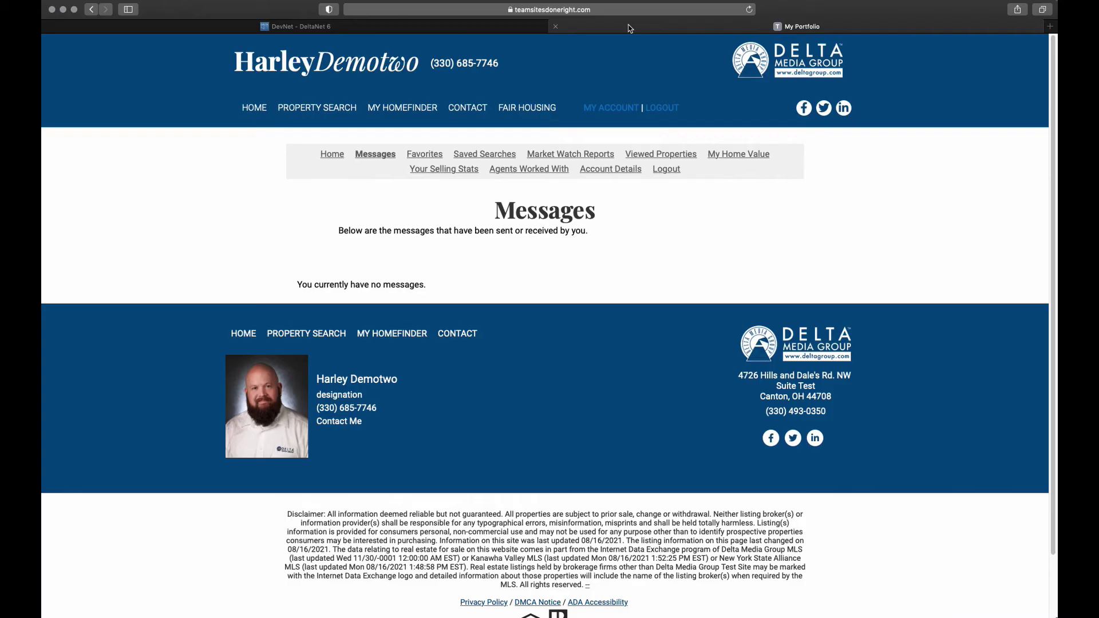
Reload the portal Messages page and reply 'This is my reply' to the agent's message
{"action": "left_click", "coordinate": [374, 154]}
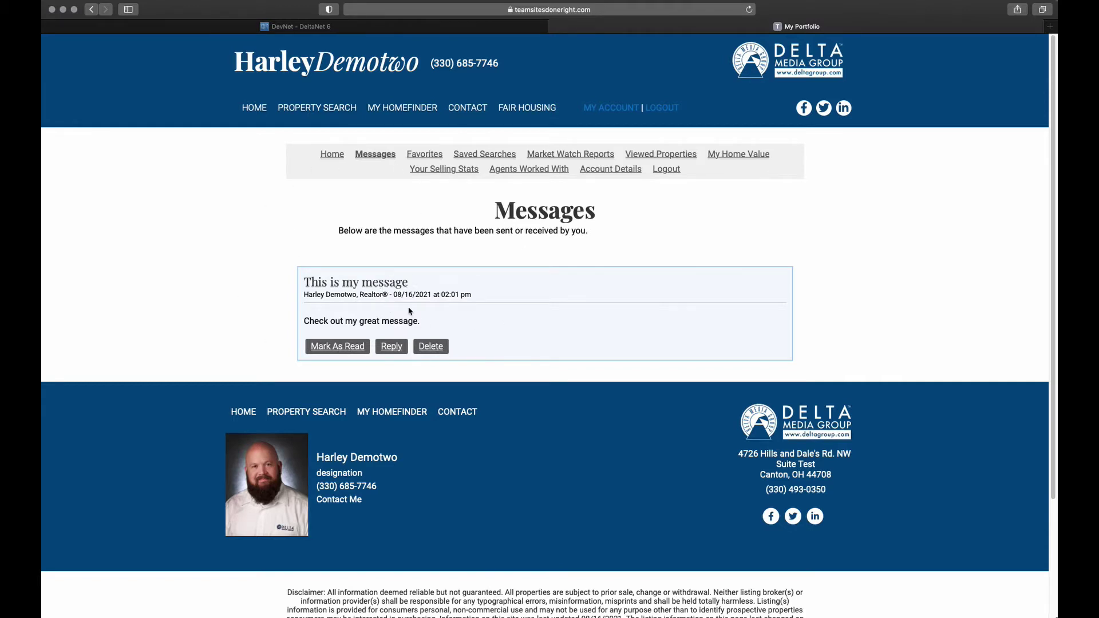
{"action": "left_click", "coordinate": [395, 348]}
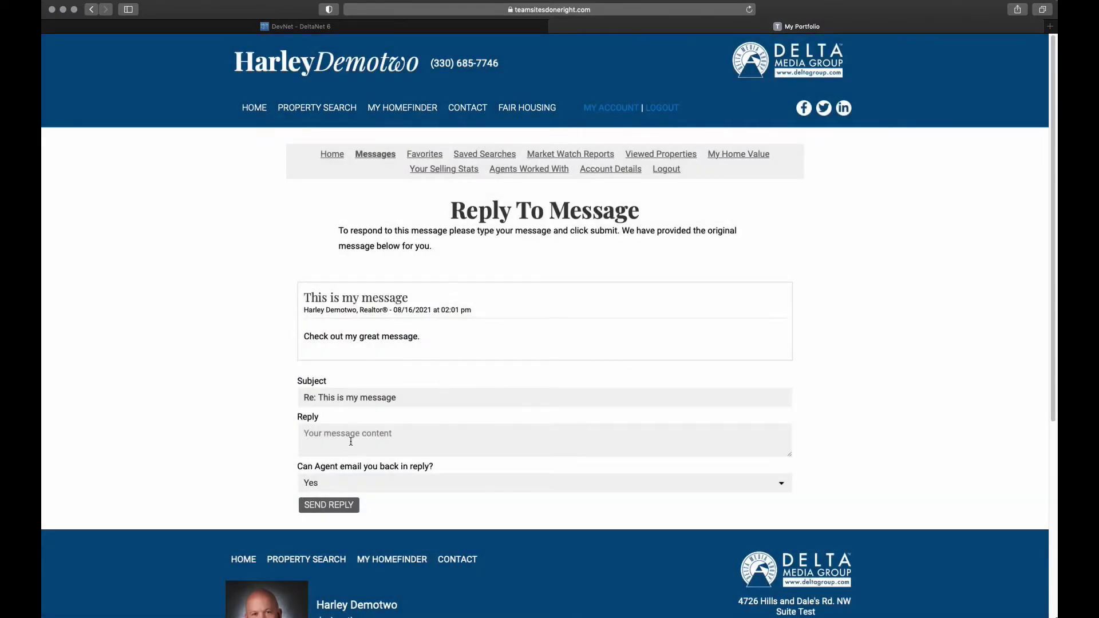
{"action": "left_click", "coordinate": [395, 439]}
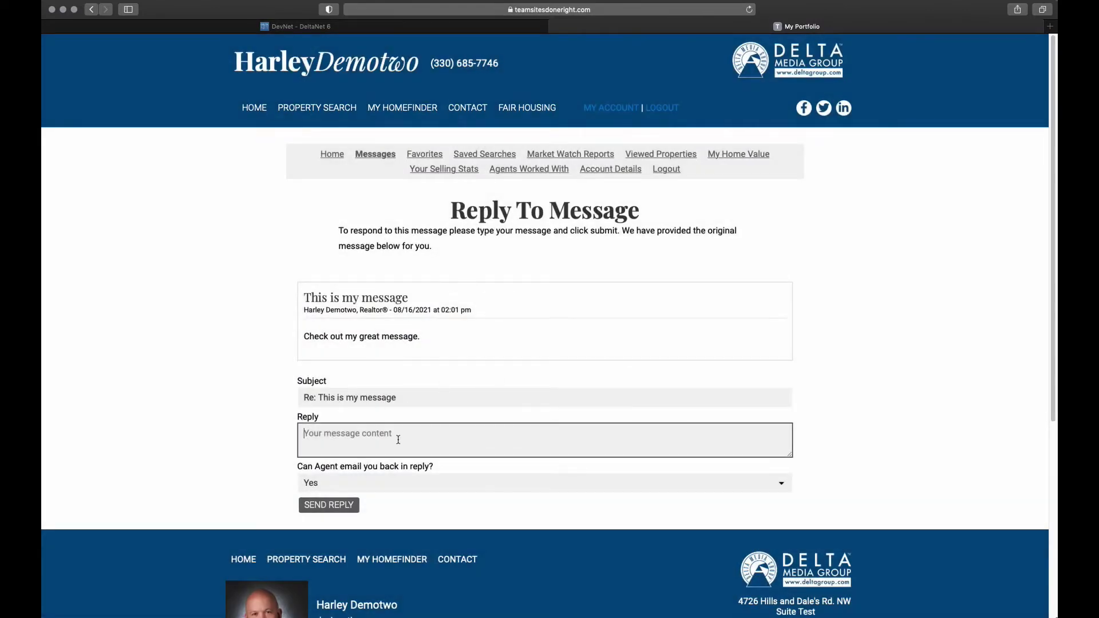
{"action": "type", "text": "This is my reply"}
{"action": "left_click", "coordinate": [347, 505]}
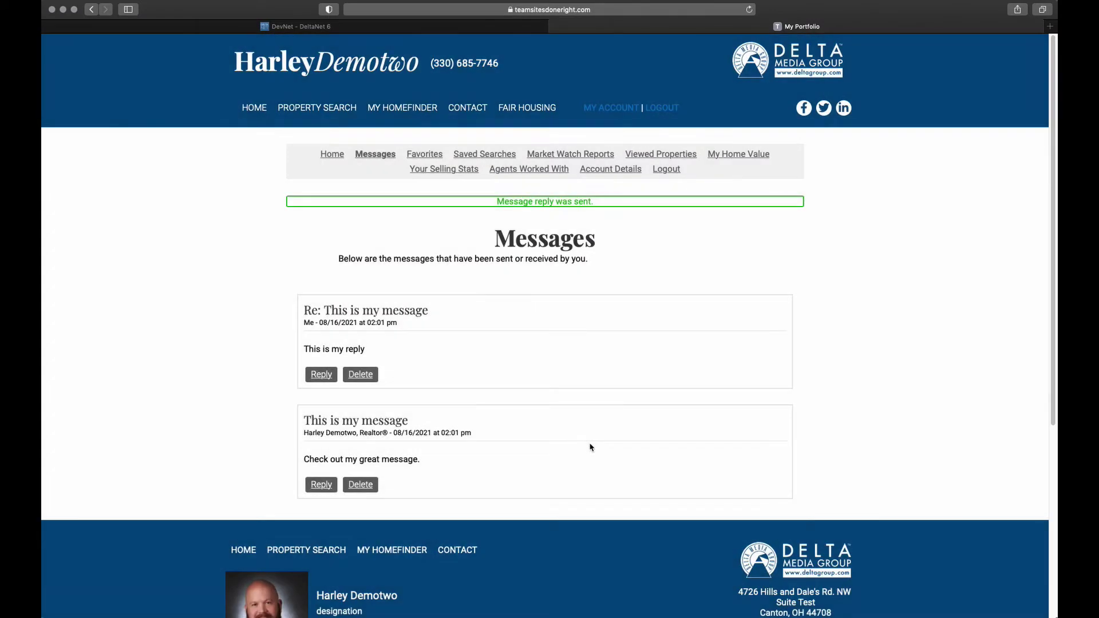
{"action": "left_click", "coordinate": [339, 26]}
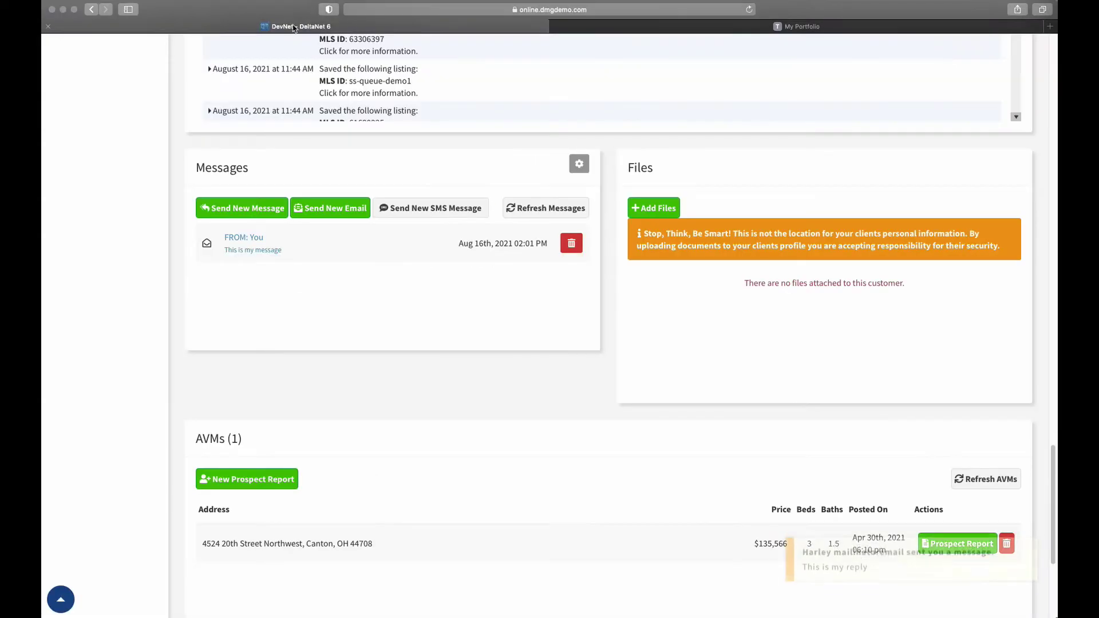
Refresh DevNet messages, view the client's 'Re: This is my message' reply, then start a new message
{"action": "left_click", "coordinate": [567, 209]}
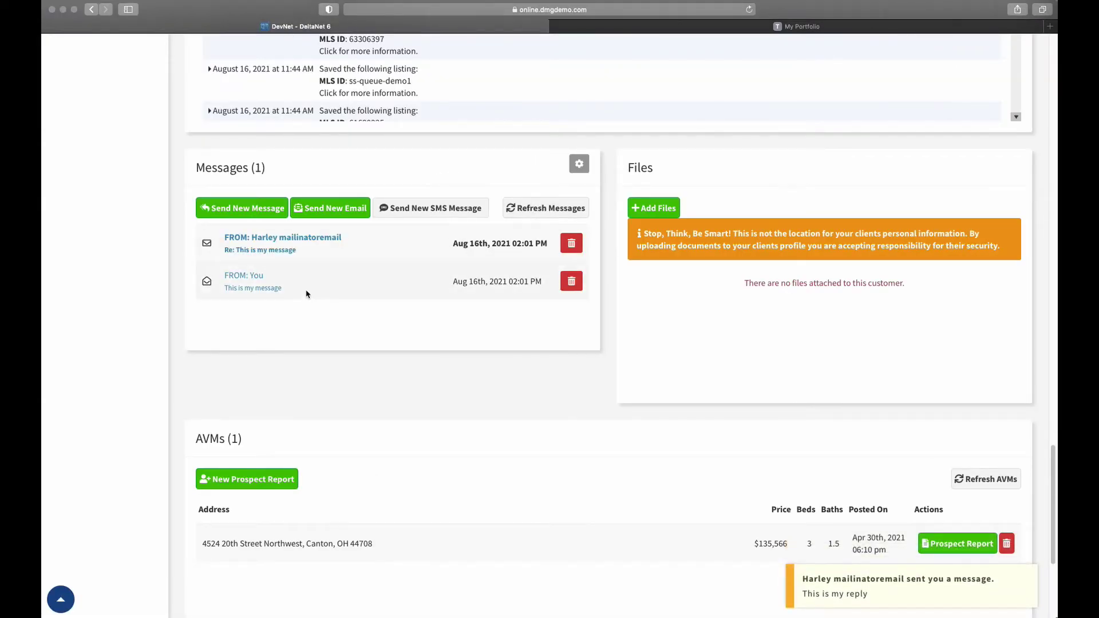
{"action": "left_click", "coordinate": [331, 245]}
{"action": "left_click", "coordinate": [310, 239]}
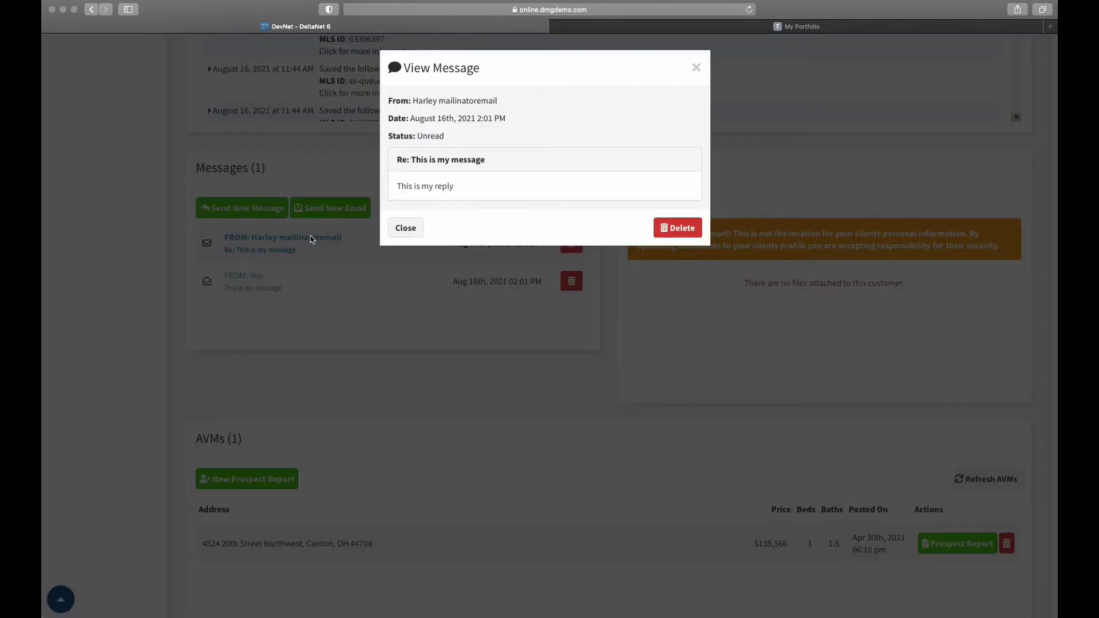
{"action": "left_click_drag", "start_coordinate": [406, 187], "coordinate": [465, 189]}
{"action": "left_click", "coordinate": [478, 191]}
{"action": "left_click", "coordinate": [404, 228]}
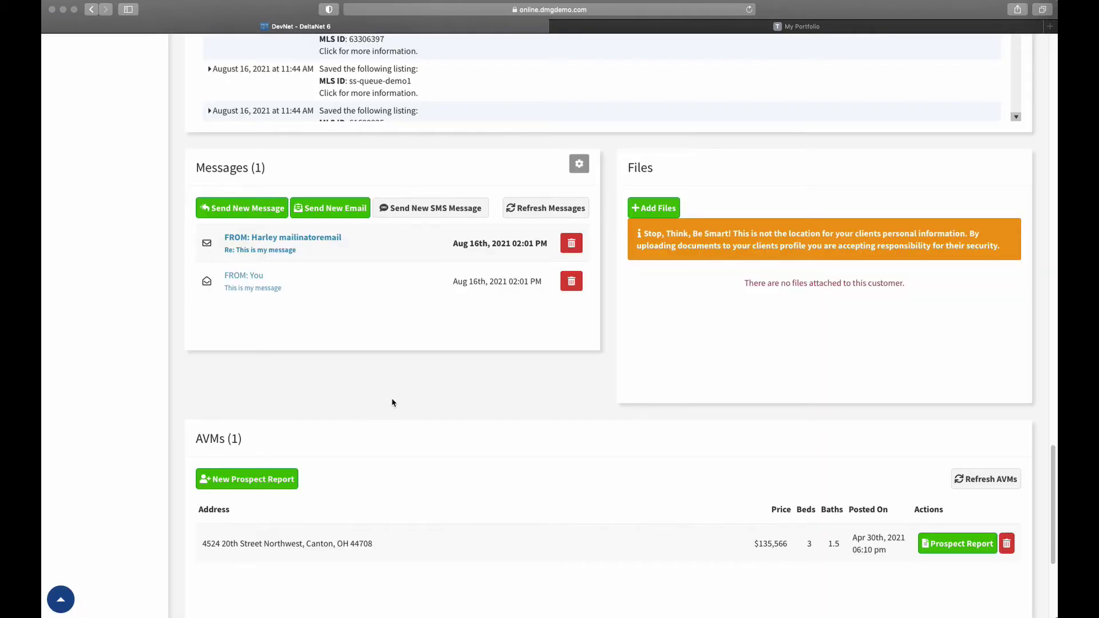
{"action": "left_click", "coordinate": [228, 211]}
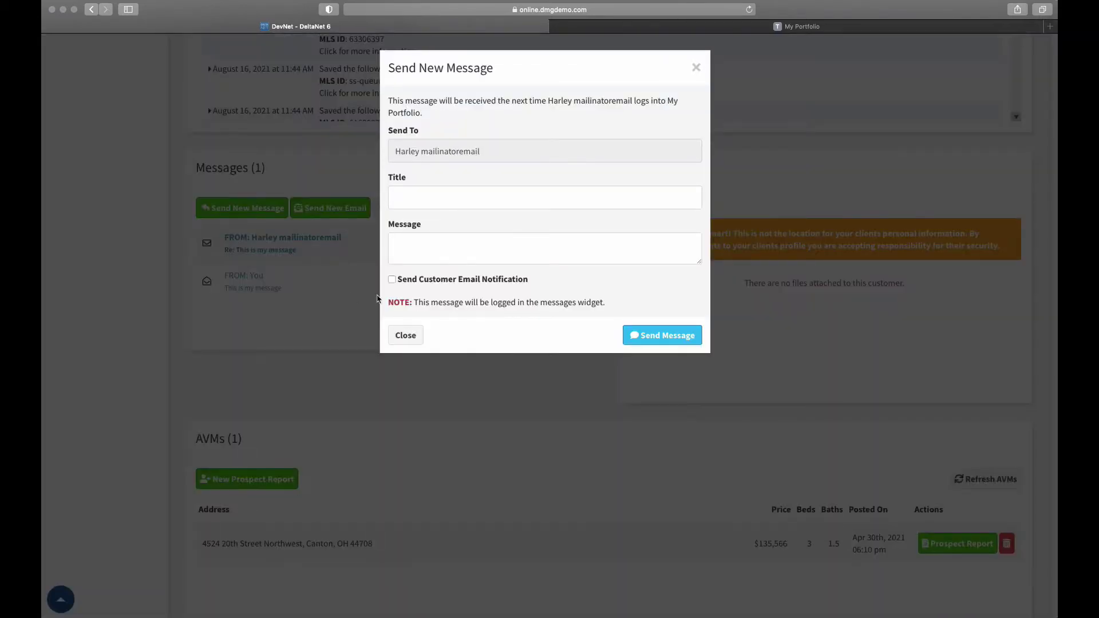
{"action": "left_click_drag", "start_coordinate": [410, 282], "coordinate": [534, 284]}
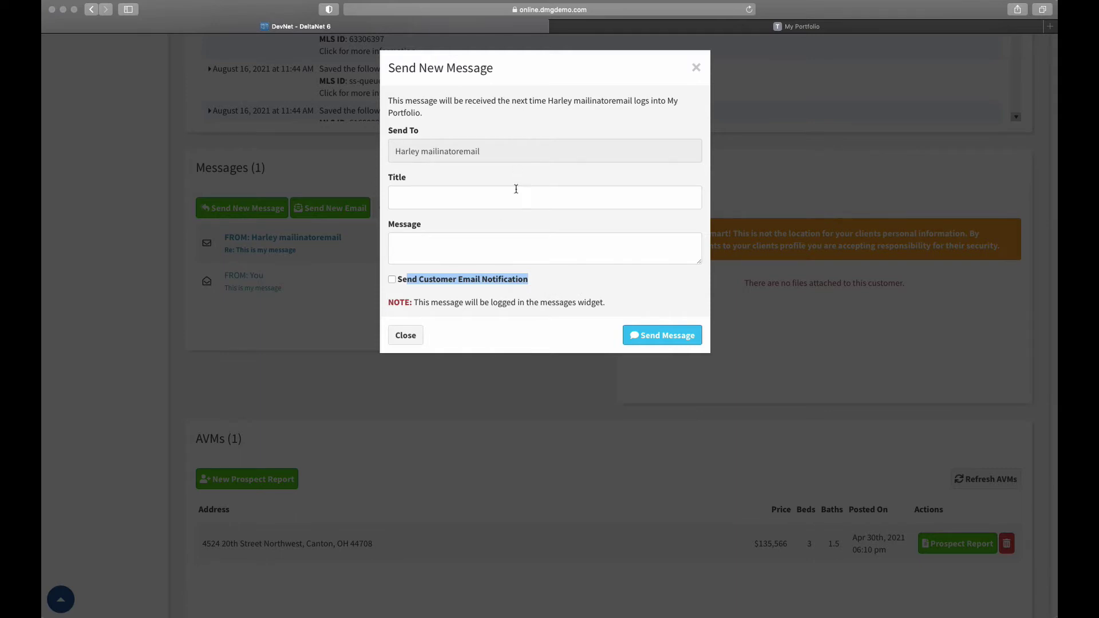
Discard the unsent DevNet message and return to the client's My Portfolio Messages page
{"action": "left_click", "coordinate": [406, 336]}
{"action": "left_click", "coordinate": [601, 26]}
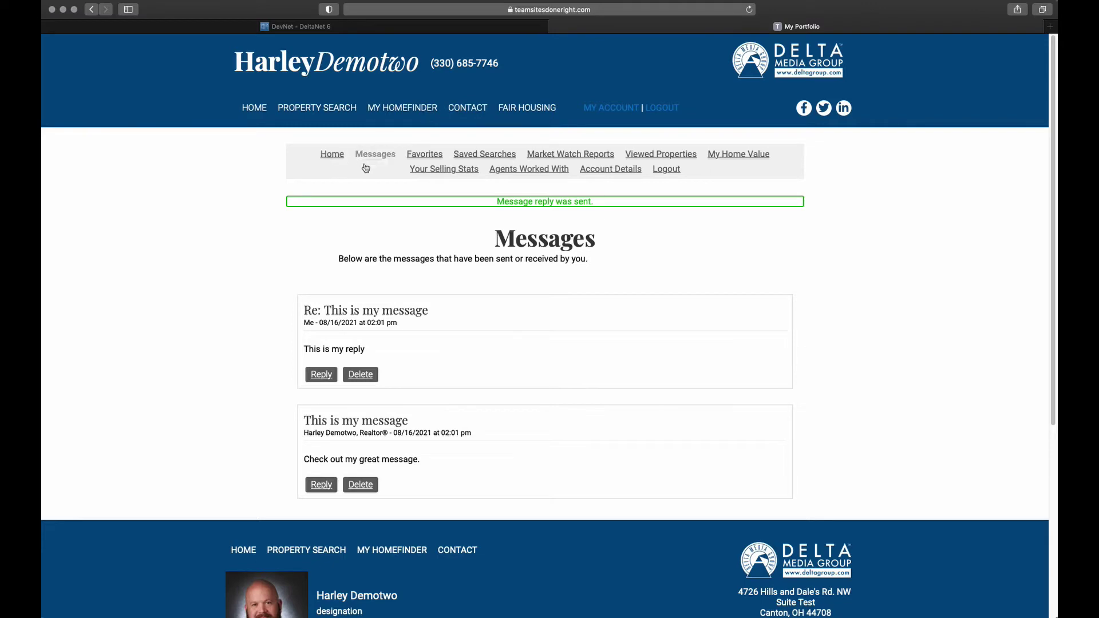
View the client's five Favorites in the Default Category and compare them with DevNet's Saved Properties (5)
{"action": "left_click", "coordinate": [423, 156]}
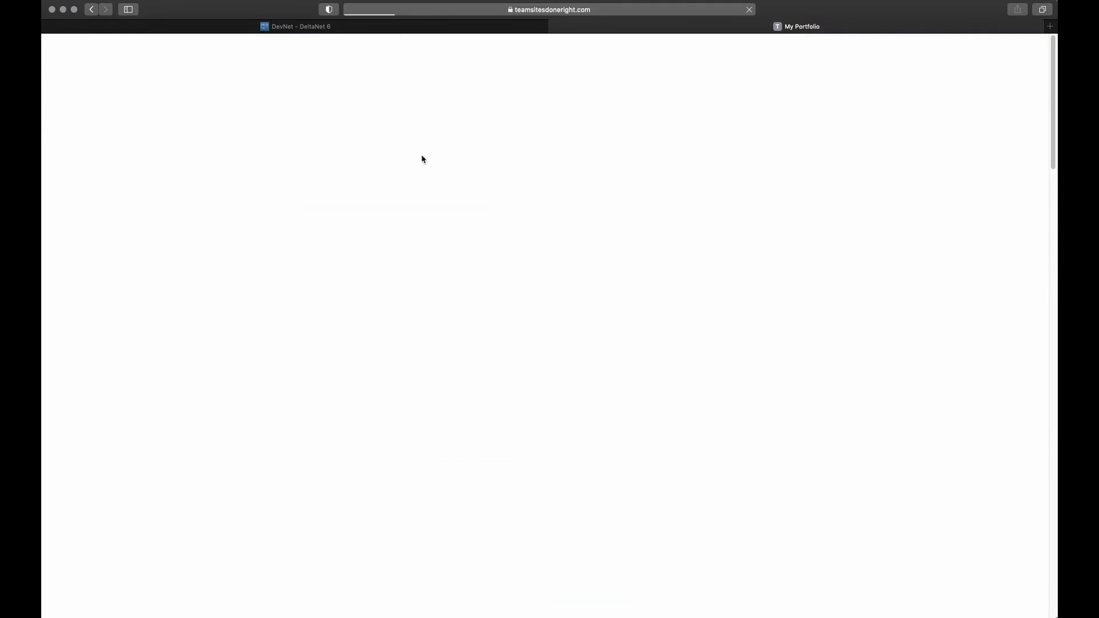
{"action": "scroll", "coordinate": [724, 263], "scroll_direction": "down", "scroll_amount": 5}
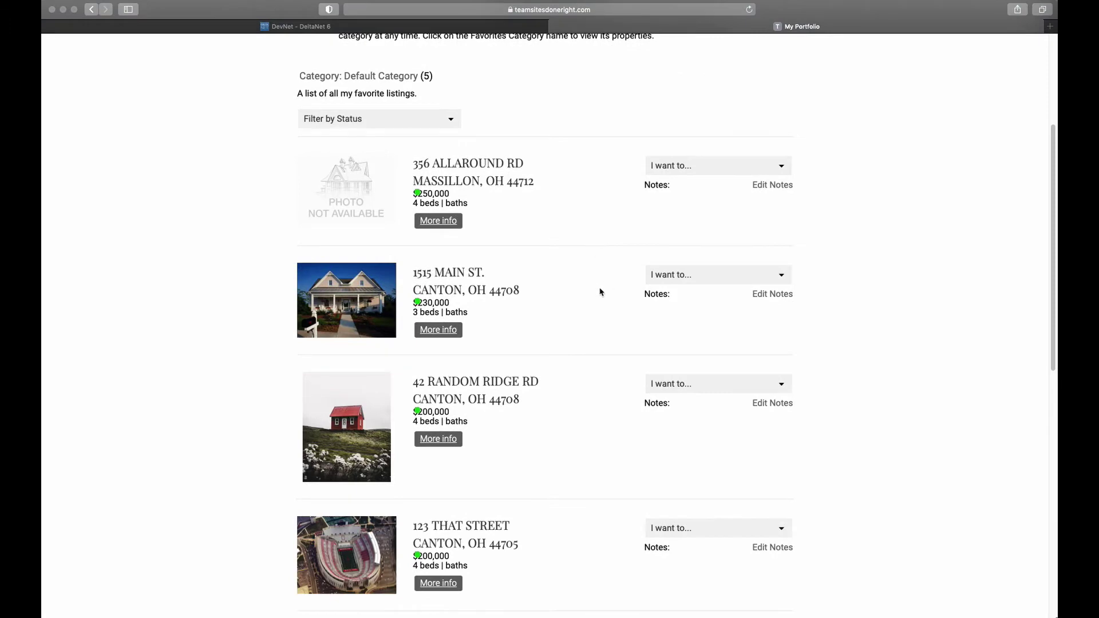
{"action": "scroll", "coordinate": [596, 289], "scroll_direction": "up", "scroll_amount": 4}
{"action": "scroll", "coordinate": [591, 294], "scroll_direction": "up", "scroll_amount": 2}
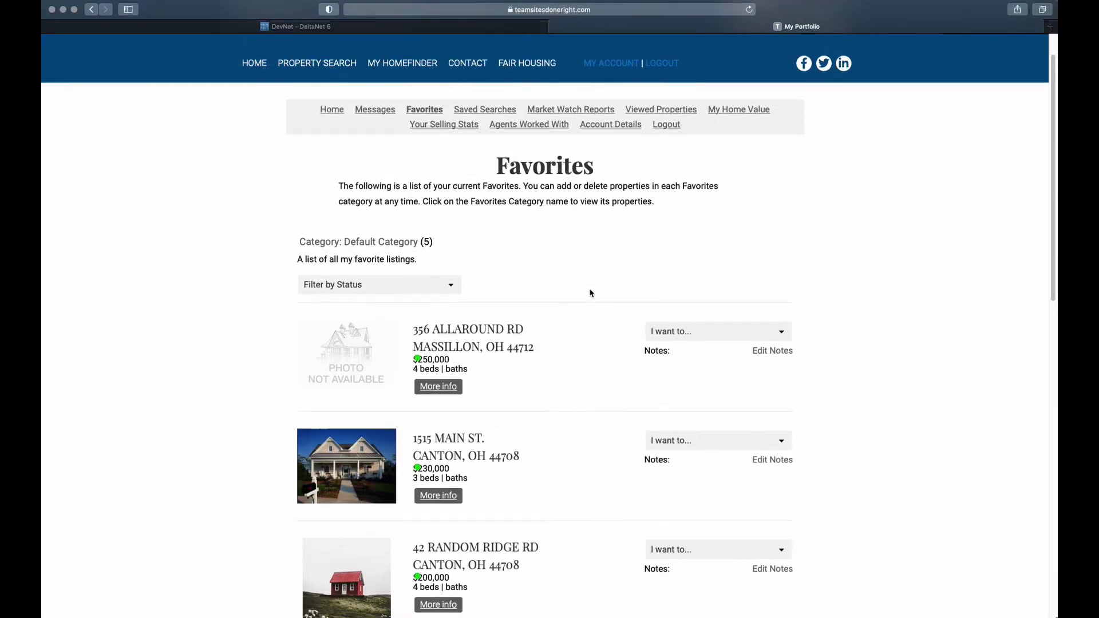
{"action": "left_click", "coordinate": [278, 27]}
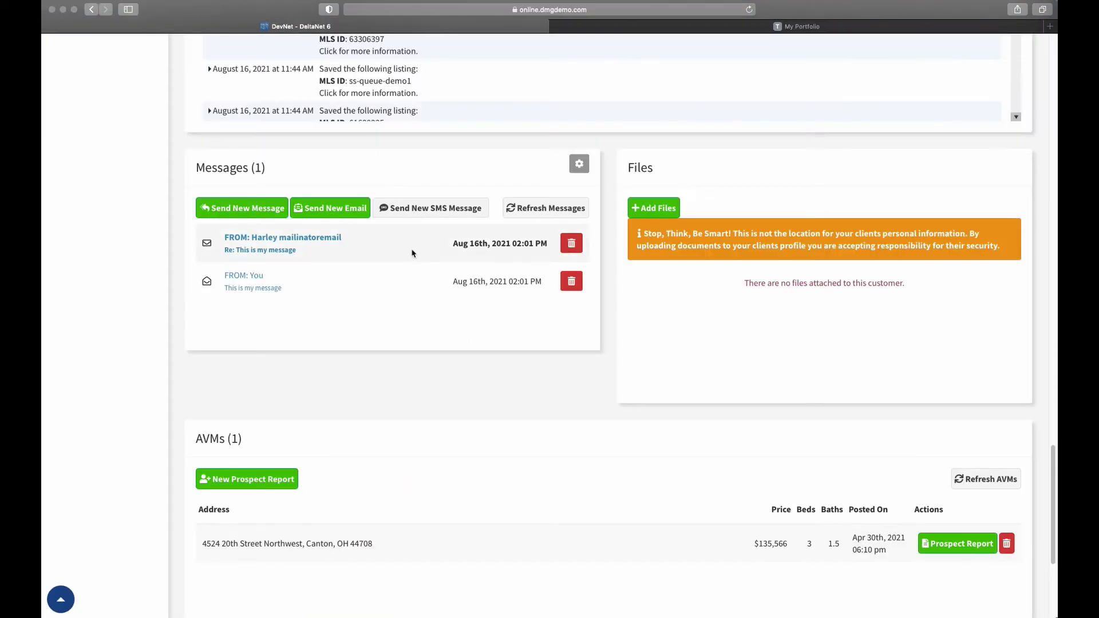
{"action": "scroll", "coordinate": [430, 277], "scroll_direction": "up", "scroll_amount": 3}
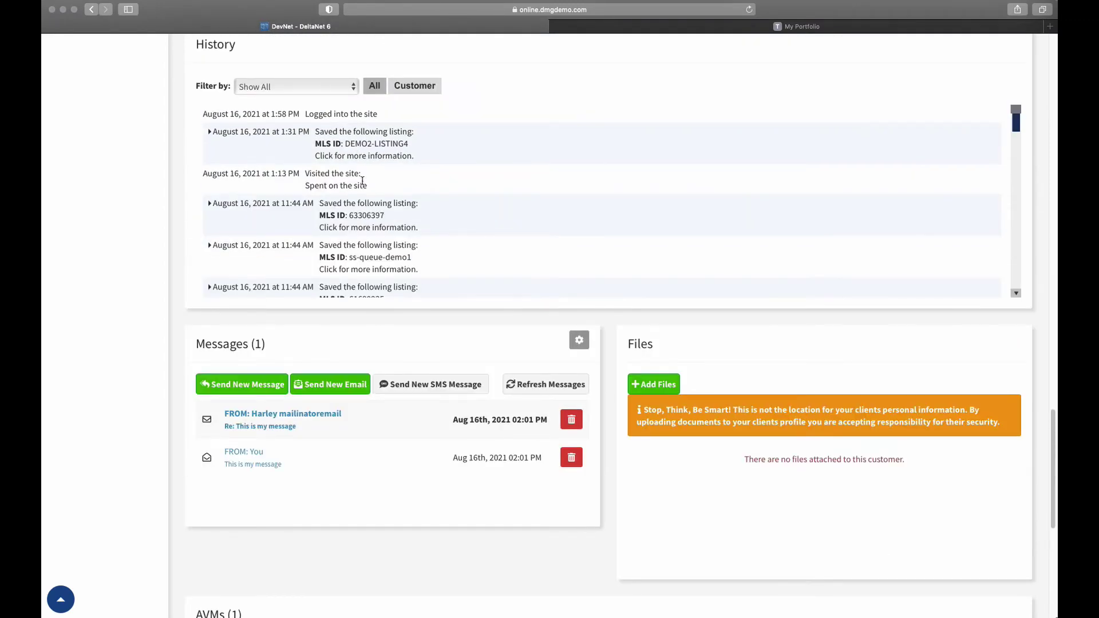
{"action": "scroll", "coordinate": [179, 212], "scroll_direction": "up", "scroll_amount": 9}
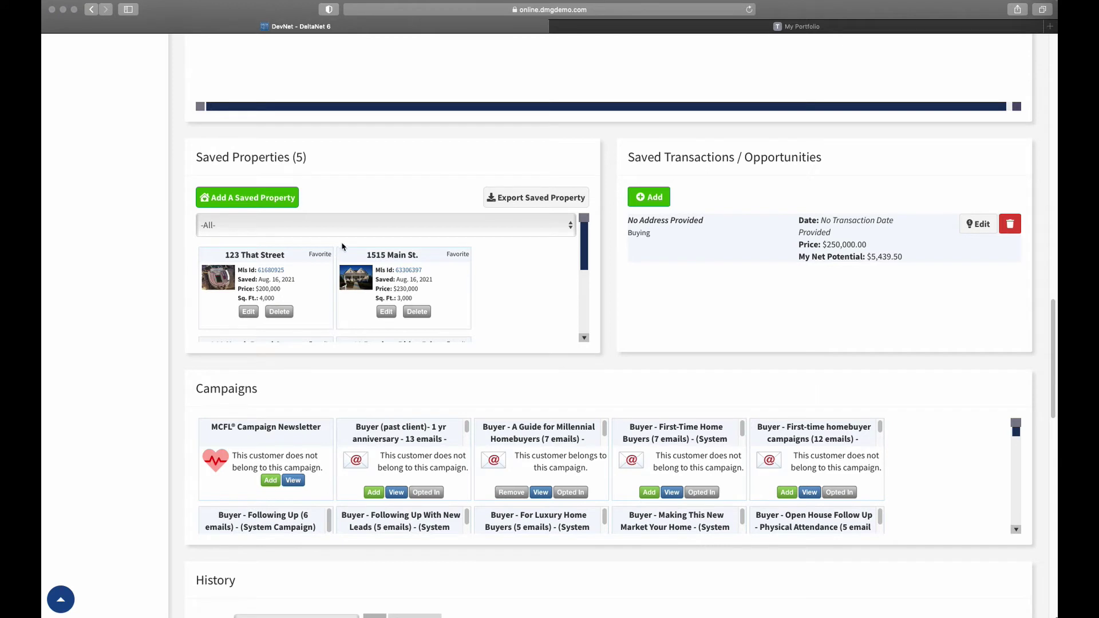
{"action": "left_click", "coordinate": [573, 27]}
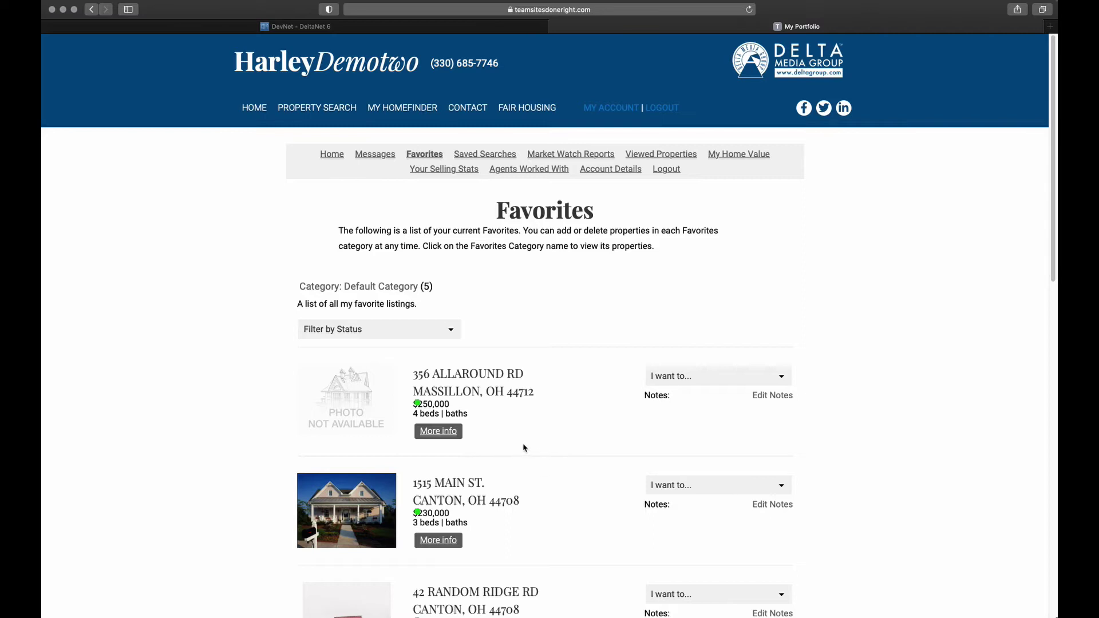
{"action": "scroll", "coordinate": [542, 429], "scroll_direction": "down", "scroll_amount": 2}
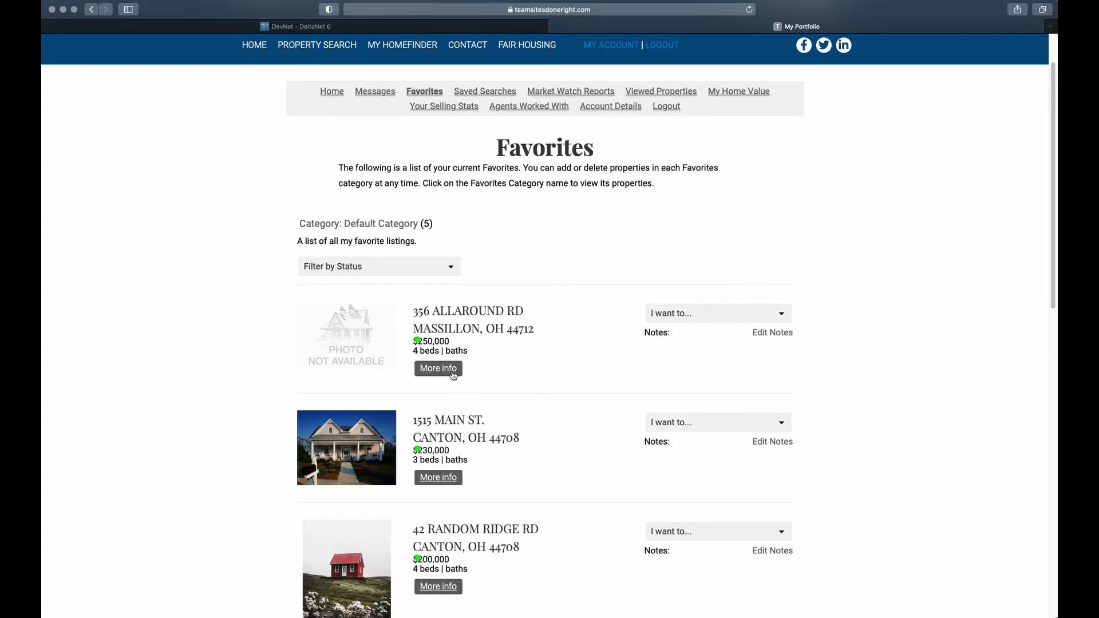
{"action": "left_click", "coordinate": [789, 315]}
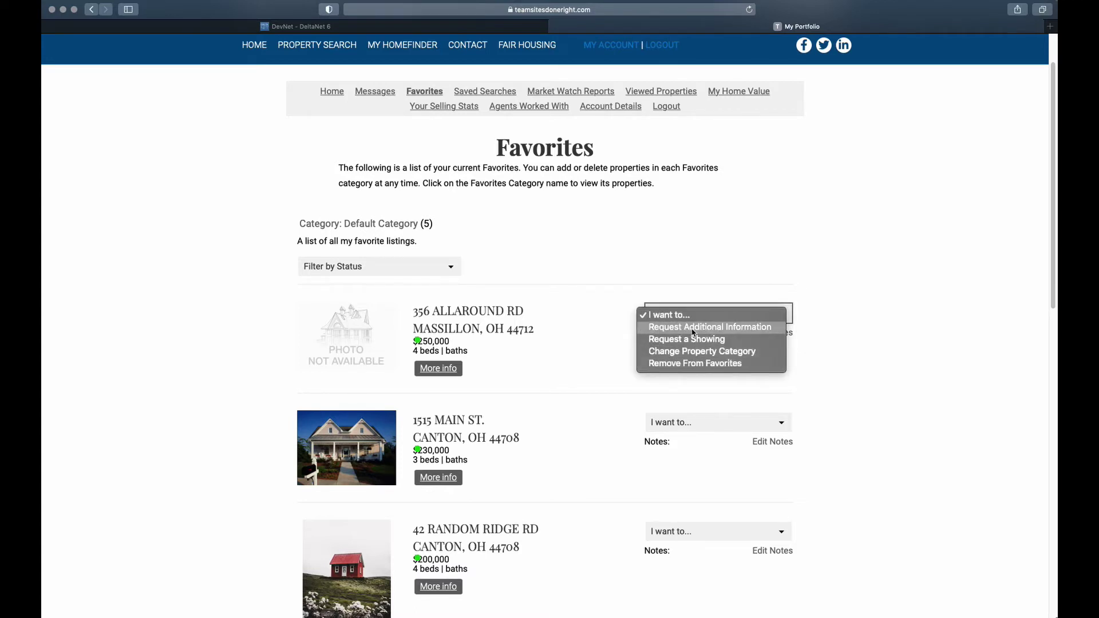
{"action": "left_click", "coordinate": [554, 339]}
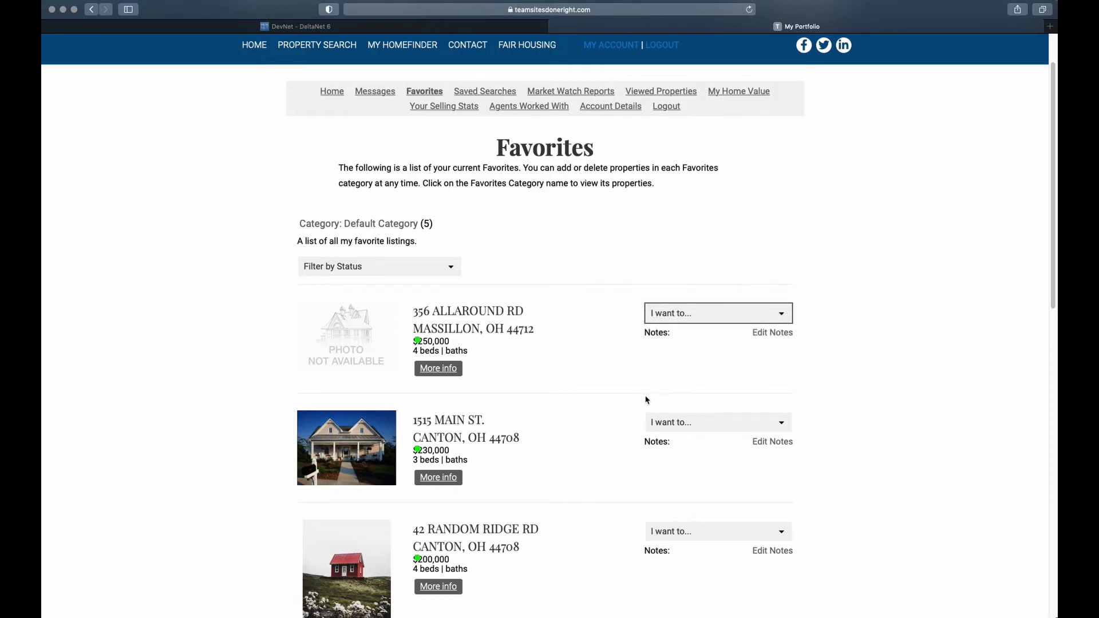
{"action": "left_click", "coordinate": [688, 323]}
{"action": "left_click", "coordinate": [688, 329]}
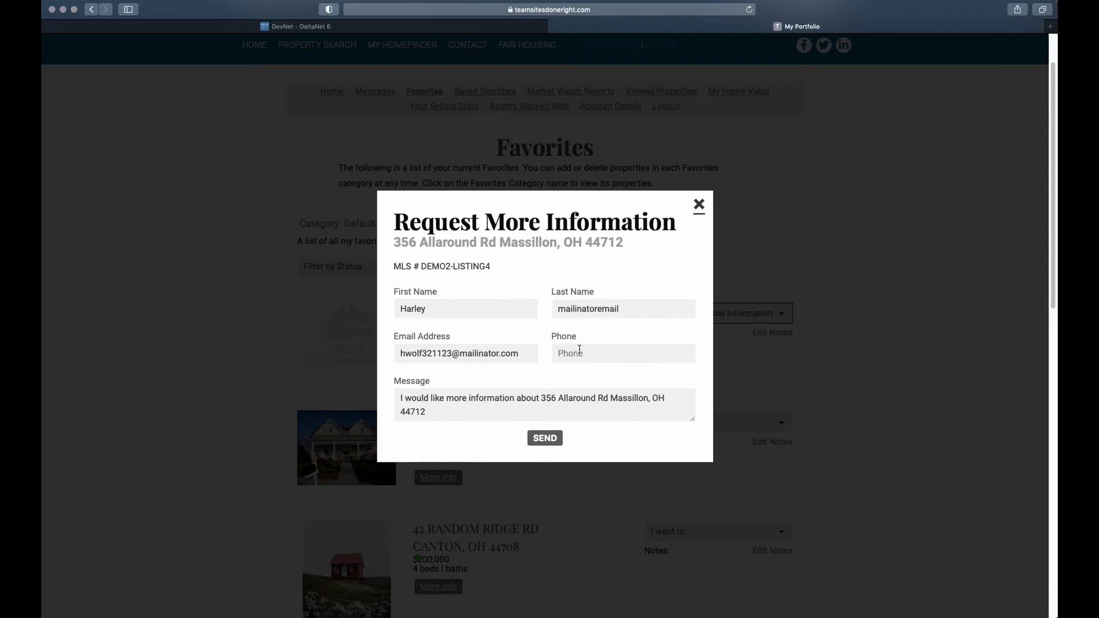
{"action": "left_click", "coordinate": [699, 207]}
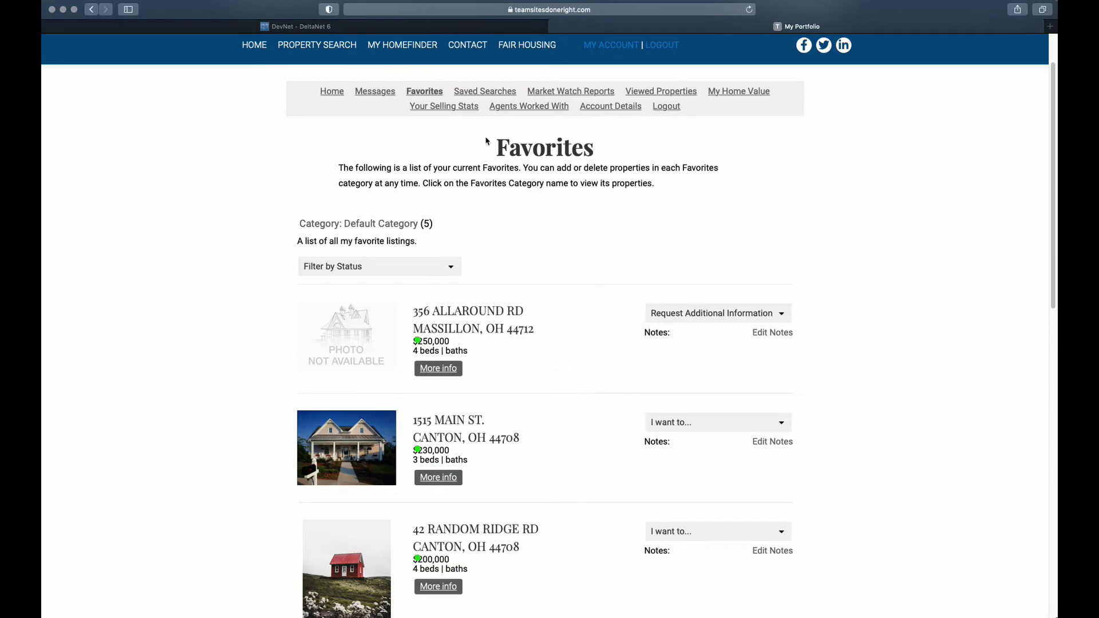
{"action": "left_click", "coordinate": [470, 93]}
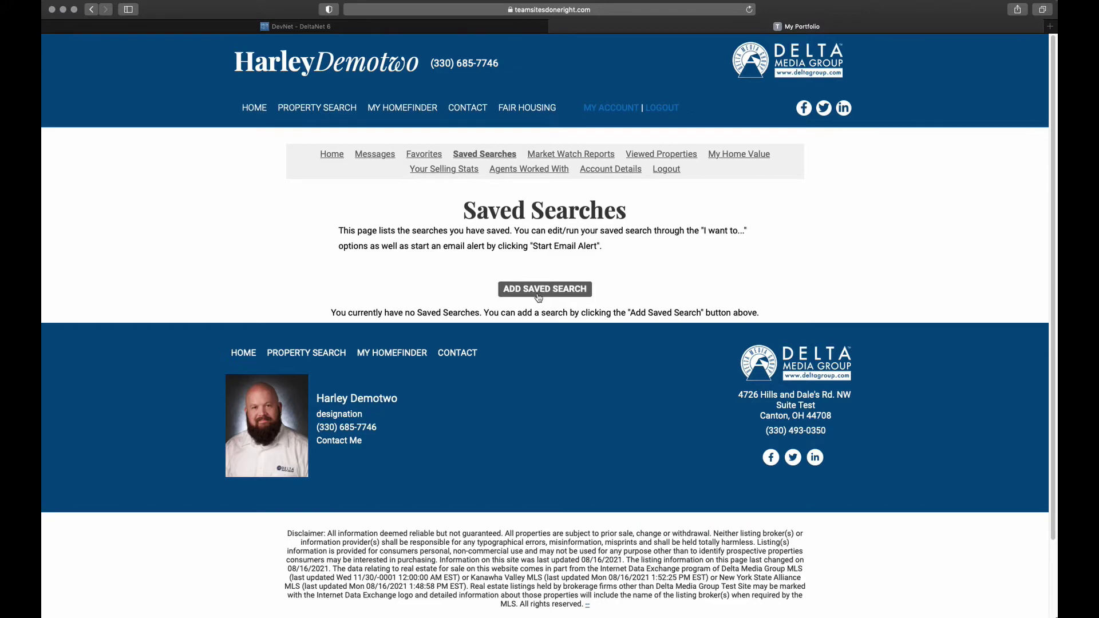
Start a new saved search with Canton (Ohio) as the location
{"action": "left_click", "coordinate": [538, 295]}
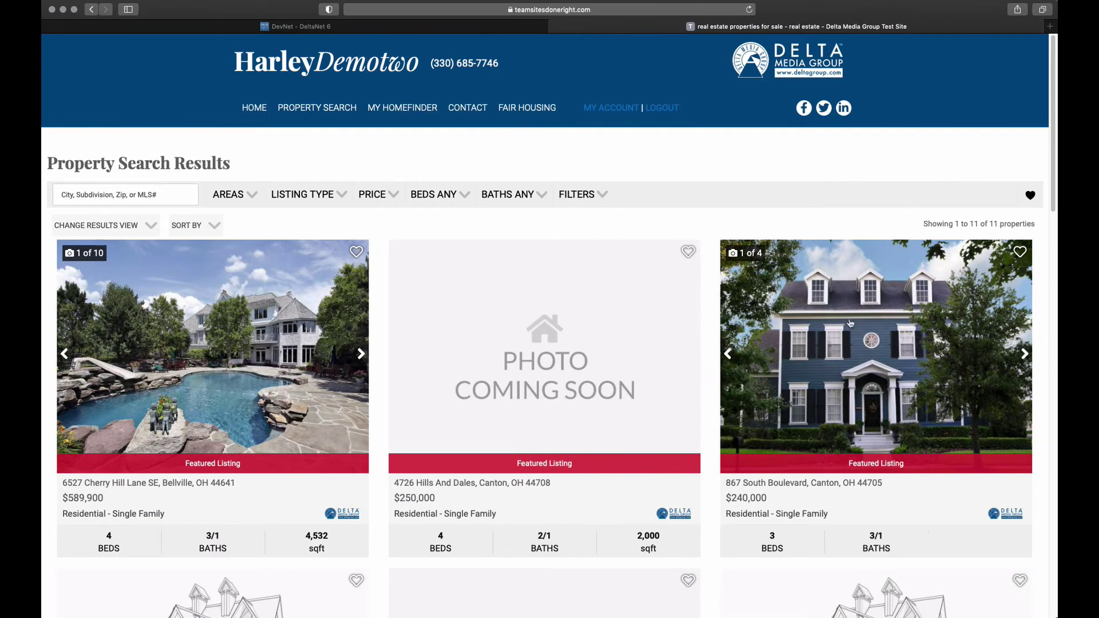
{"action": "left_click", "coordinate": [95, 195]}
{"action": "type", "text": "canton"}
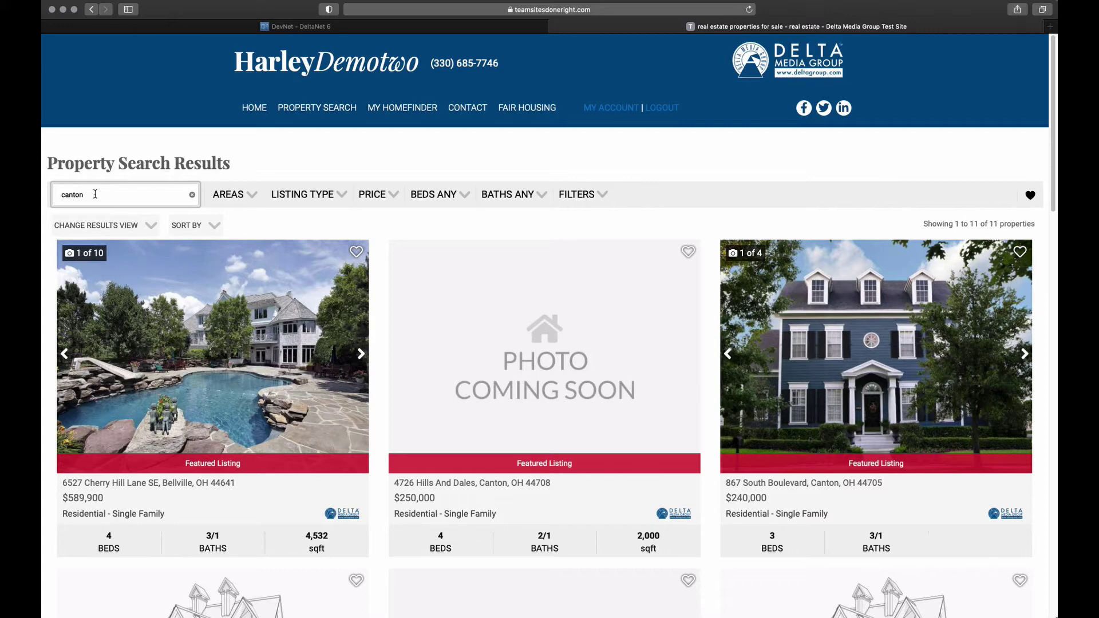
{"action": "left_click", "coordinate": [95, 257]}
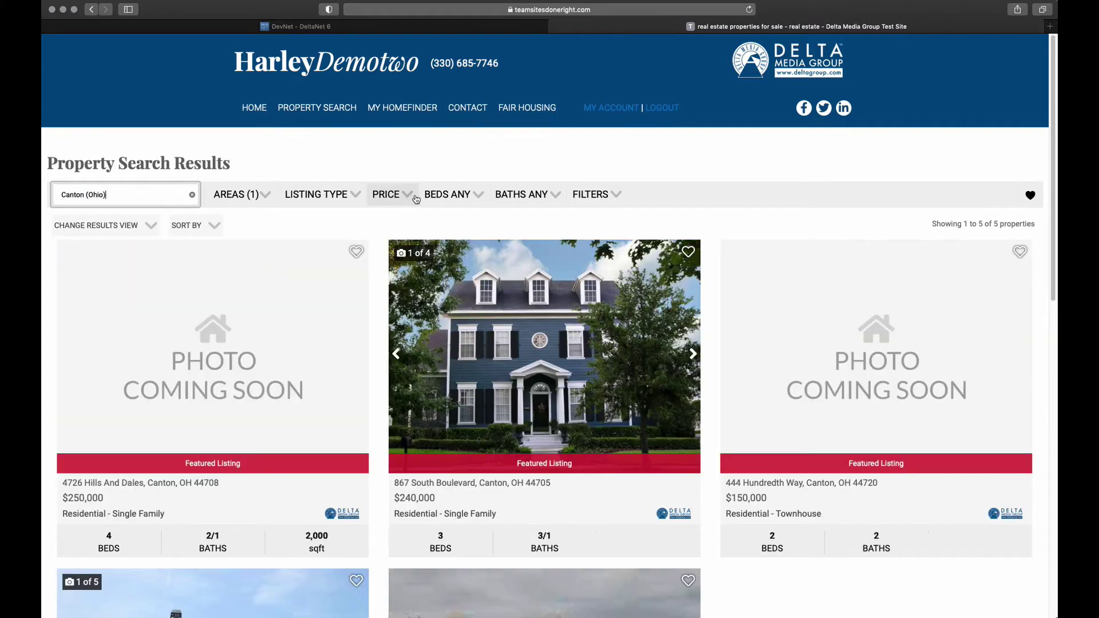
Limit the search price range to 100000–300000
{"action": "left_click", "coordinate": [409, 192]}
{"action": "left_click", "coordinate": [394, 220]}
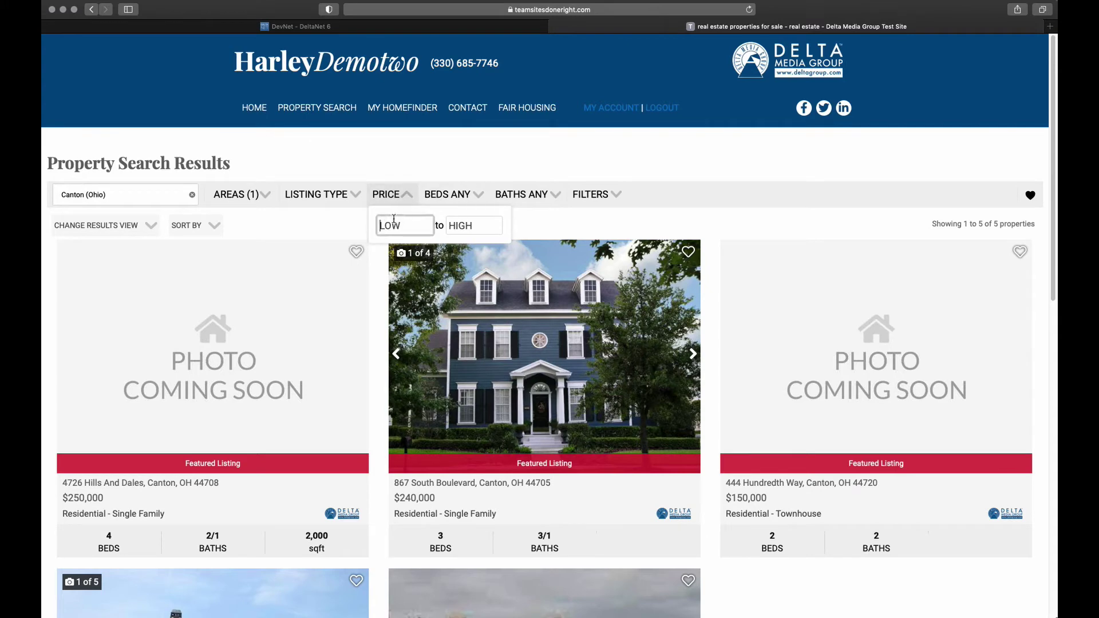
{"action": "type", "text": "1000000"}
{"action": "key", "text": "Tab"}
{"action": "type", "text": "300000"}
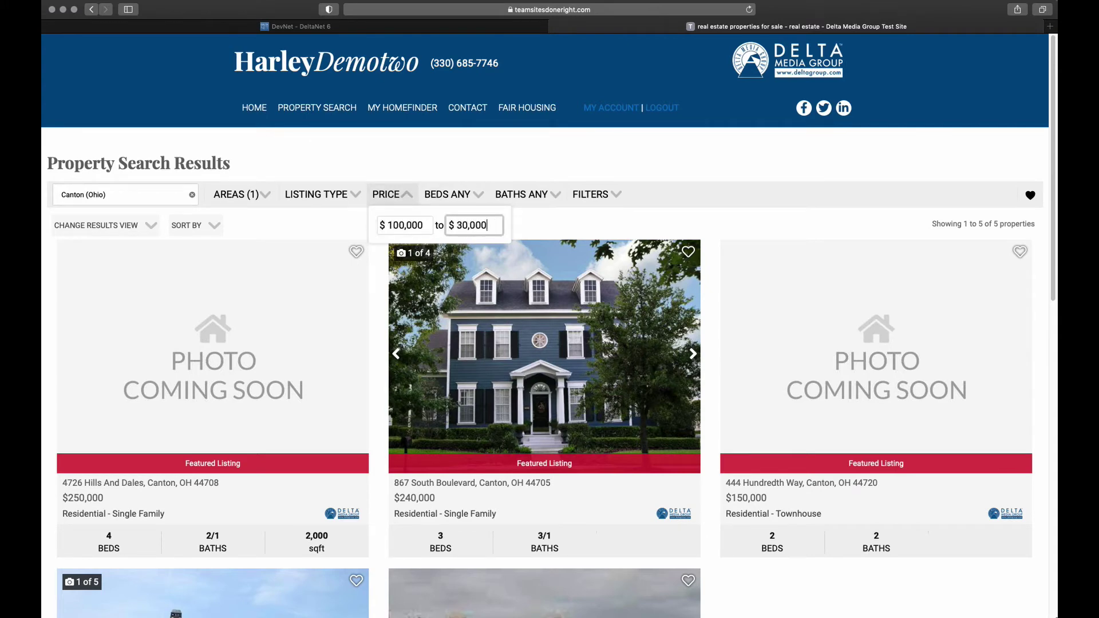
{"action": "left_click", "coordinate": [406, 194]}
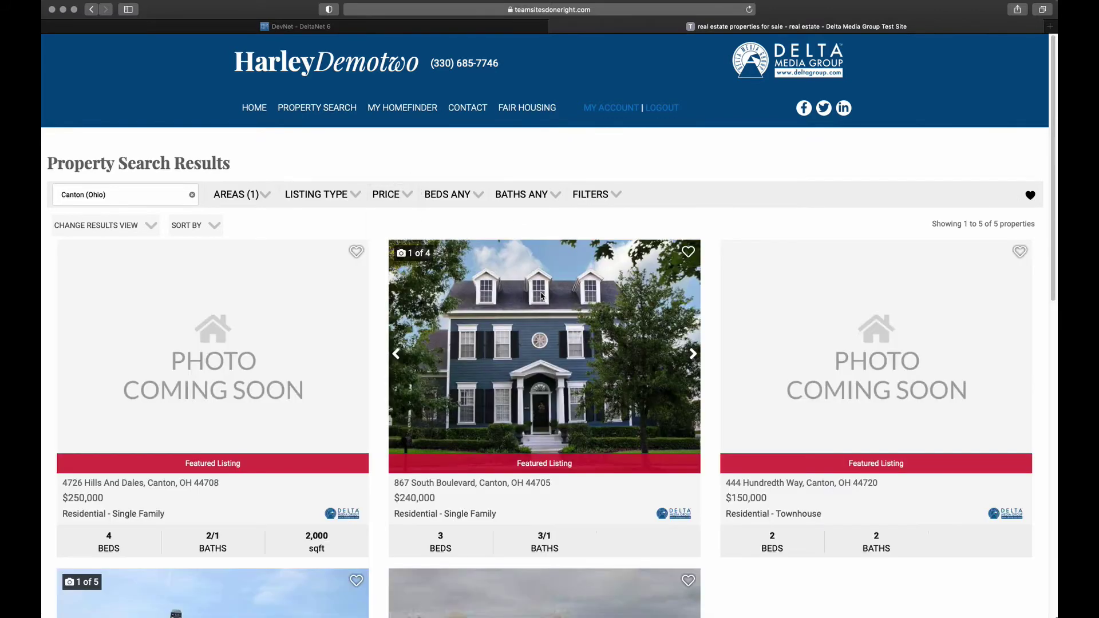
Save the Canton search with alerts under the name 'Canton Saved Search'
{"action": "left_click", "coordinate": [1031, 195]}
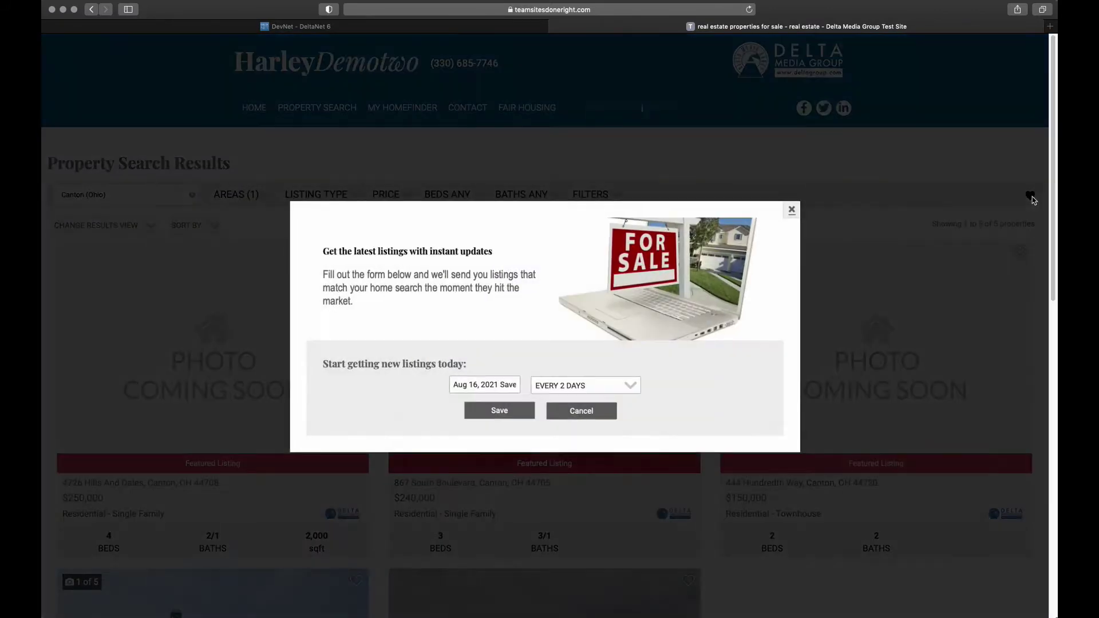
{"action": "left_click", "coordinate": [454, 392]}
{"action": "triple_click", "coordinate": [455, 391]}
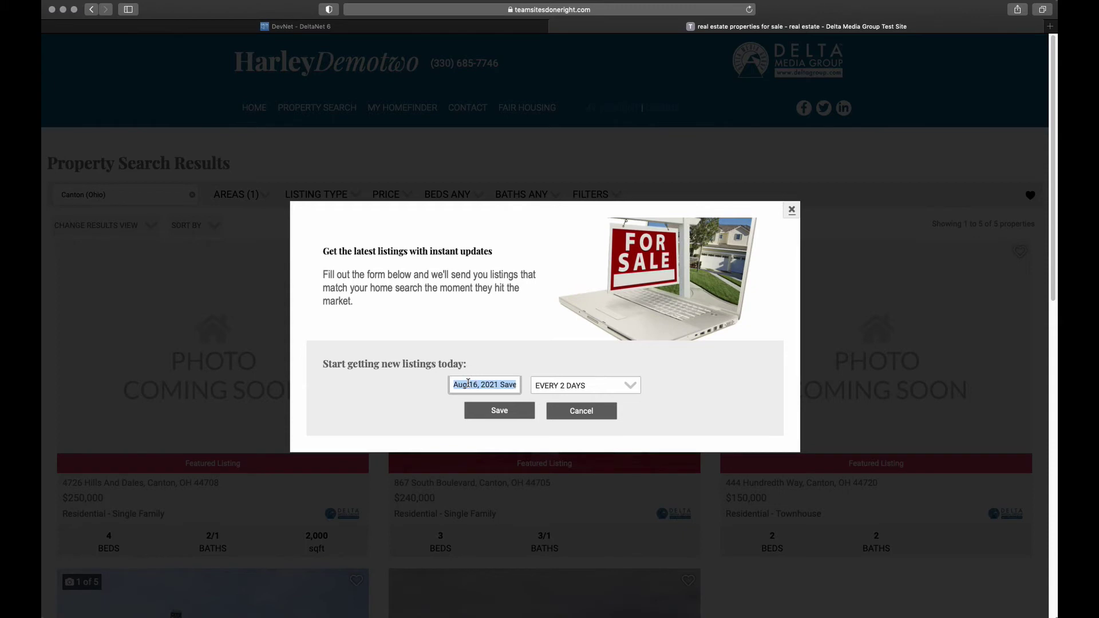
{"action": "type", "text": "Canton"}
{"action": "type", "text": " Saved Search"}
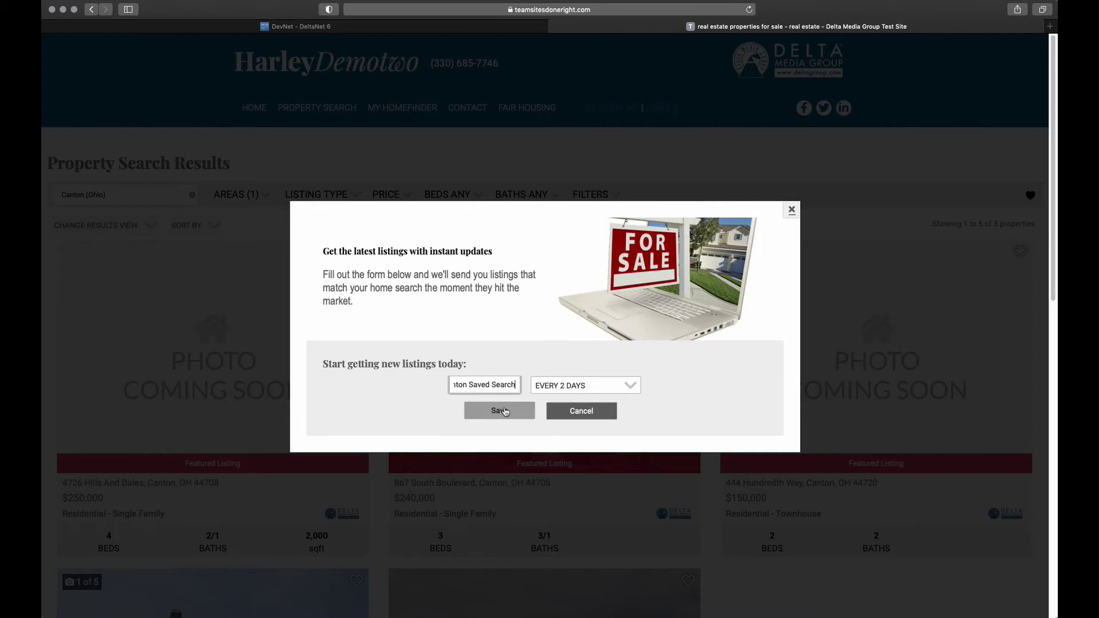
{"action": "left_click", "coordinate": [505, 411]}
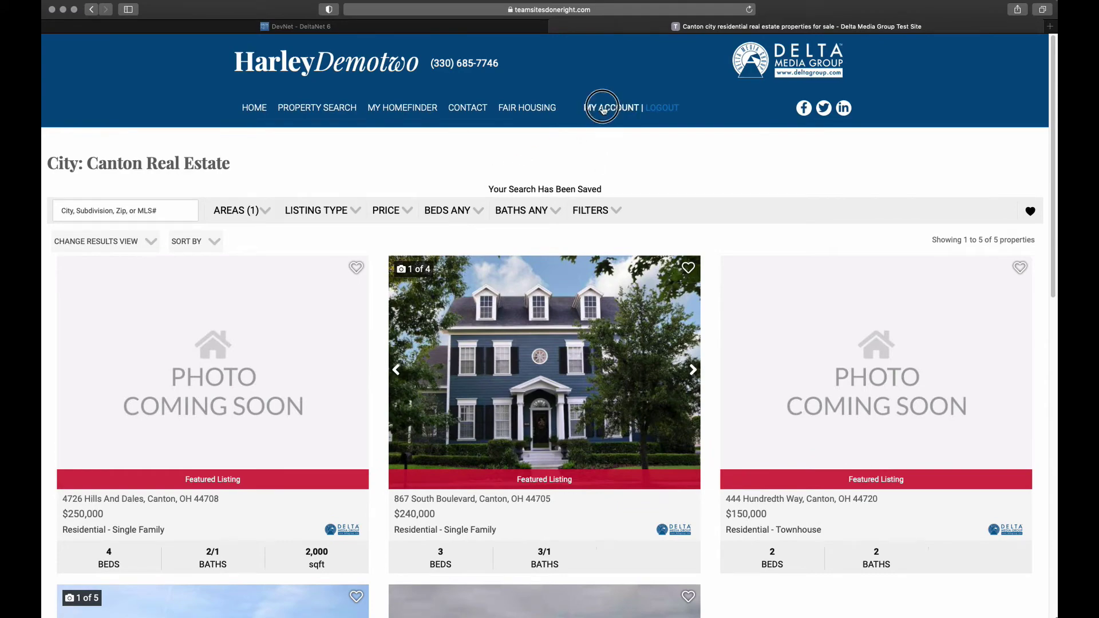
Check MY ACCOUNT > Saved Searches for Canton Saved Search and compare with the DevNet record
{"action": "left_click", "coordinate": [602, 108]}
{"action": "left_click", "coordinate": [499, 158]}
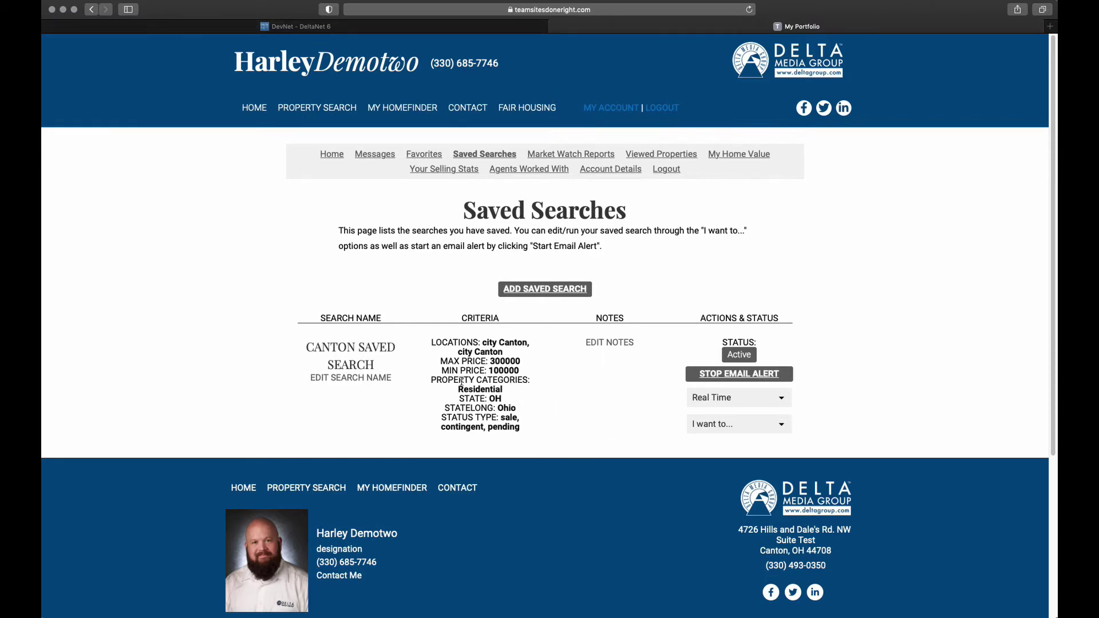
{"action": "left_click", "coordinate": [283, 26]}
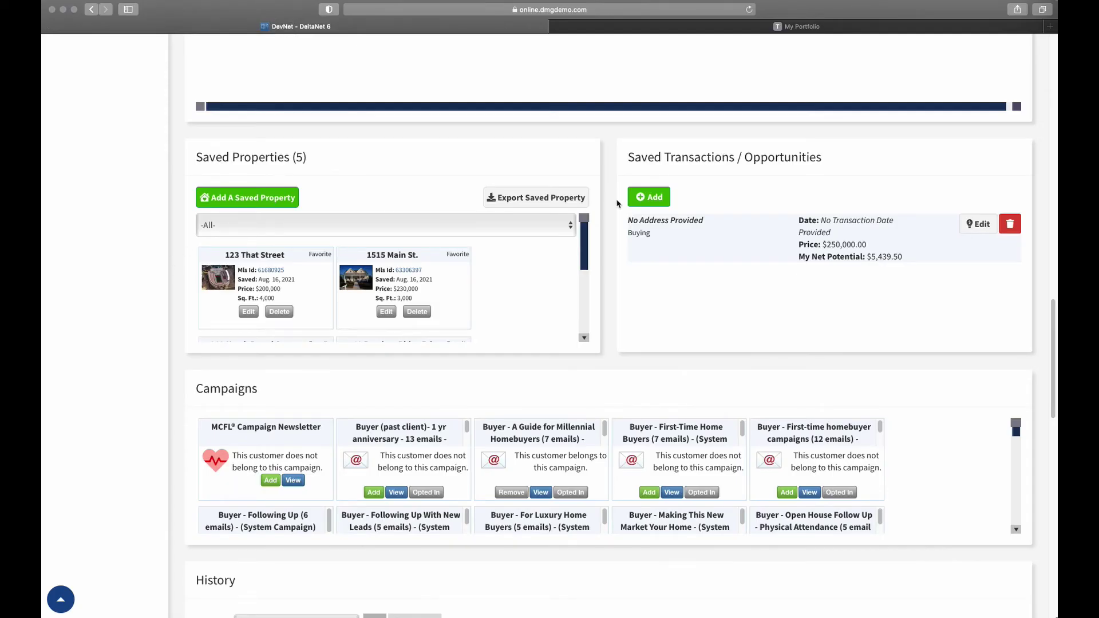
{"action": "scroll", "coordinate": [618, 203], "scroll_direction": "up", "scroll_amount": 5}
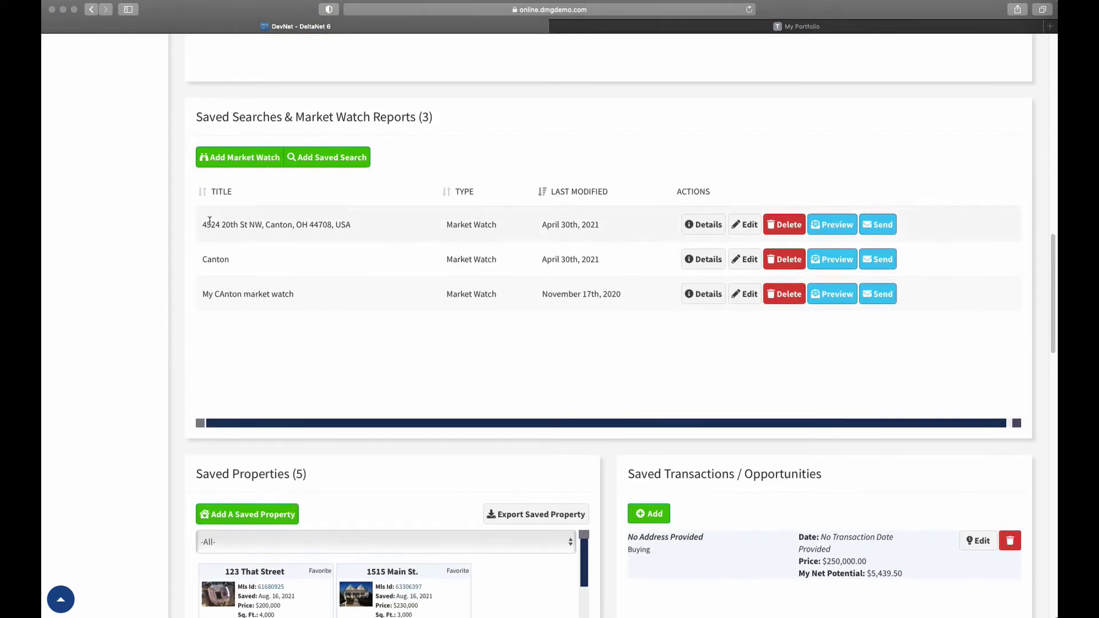
{"action": "left_click", "coordinate": [348, 166]}
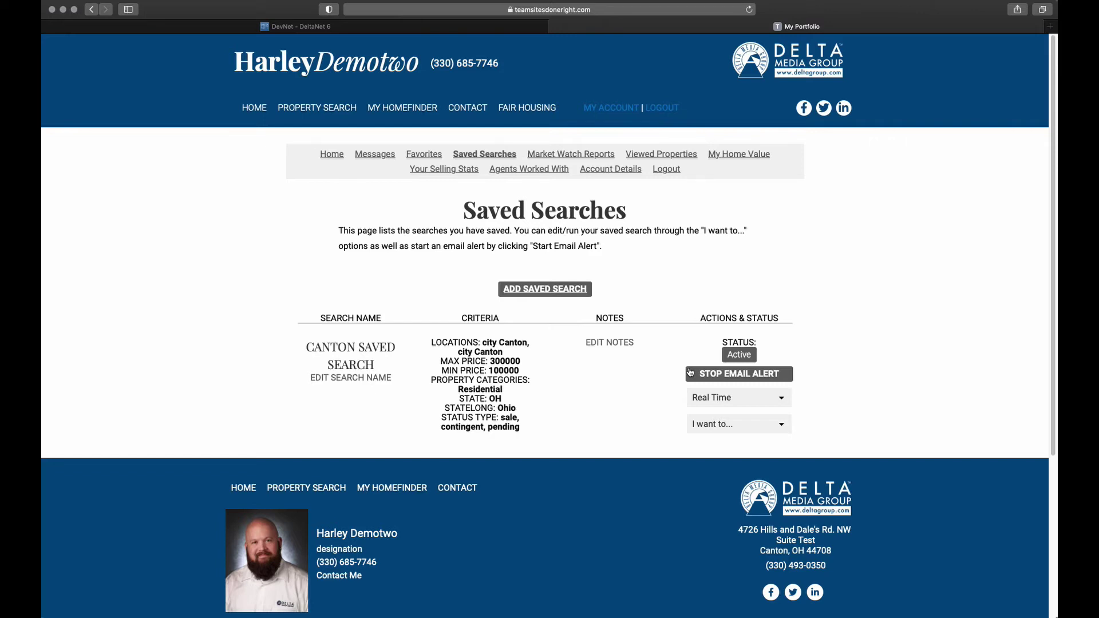
{"action": "left_click", "coordinate": [690, 373]}
Compare Market Watch Reports with DevNet's Saved Searches & Market Watch section, then open Viewed Properties
{"action": "left_click", "coordinate": [571, 155]}
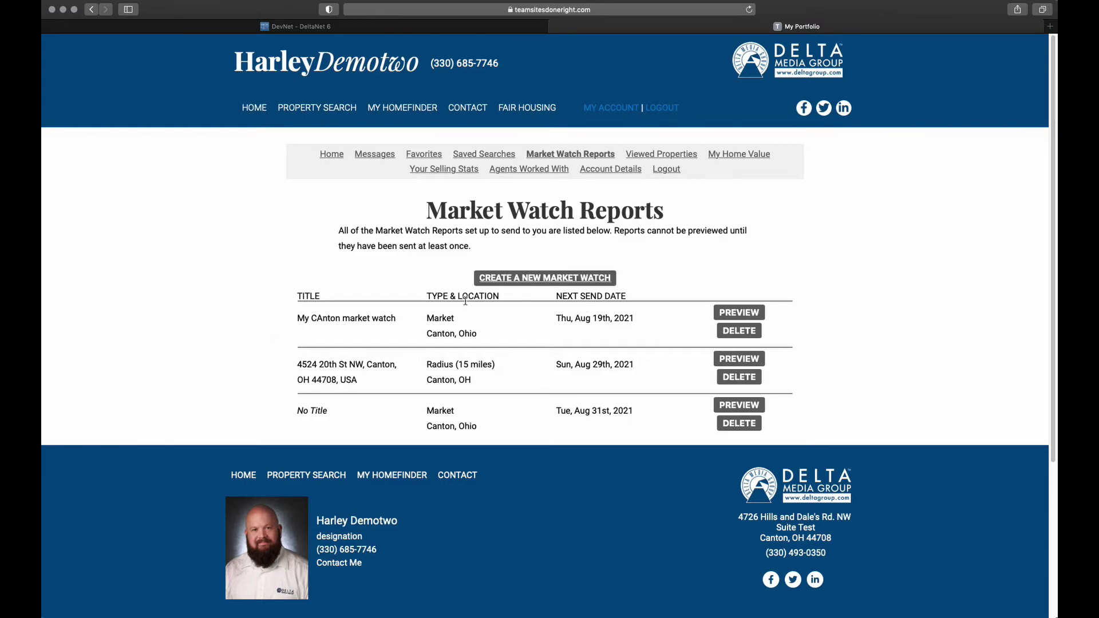
{"action": "left_click", "coordinate": [249, 29]}
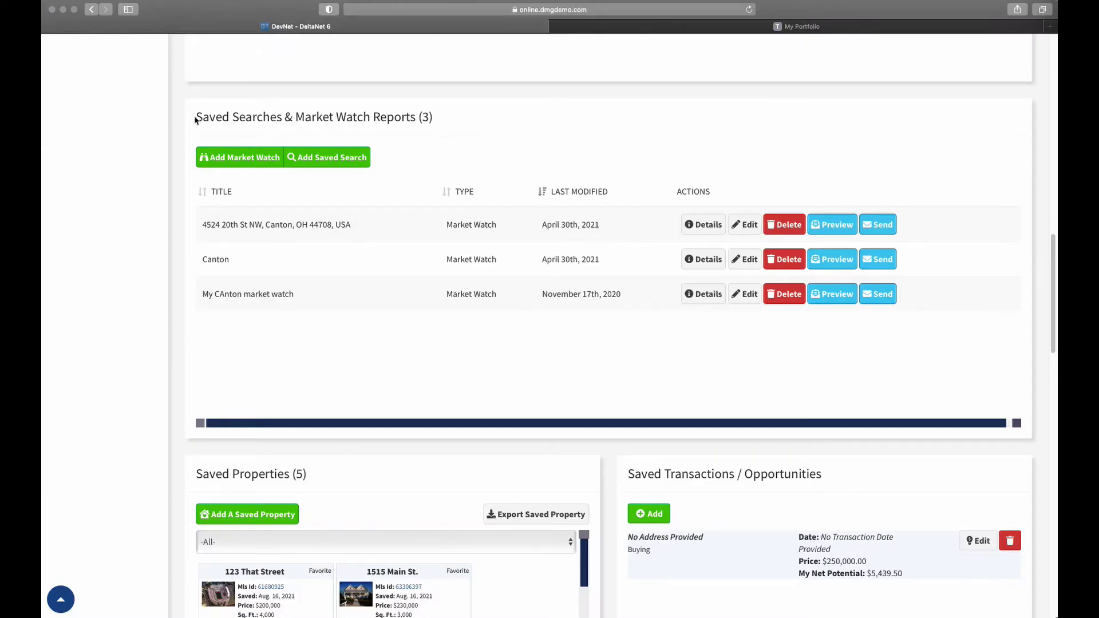
{"action": "left_click_drag", "start_coordinate": [195, 117], "coordinate": [450, 121]}
{"action": "left_click", "coordinate": [451, 120]}
{"action": "left_click", "coordinate": [604, 26]}
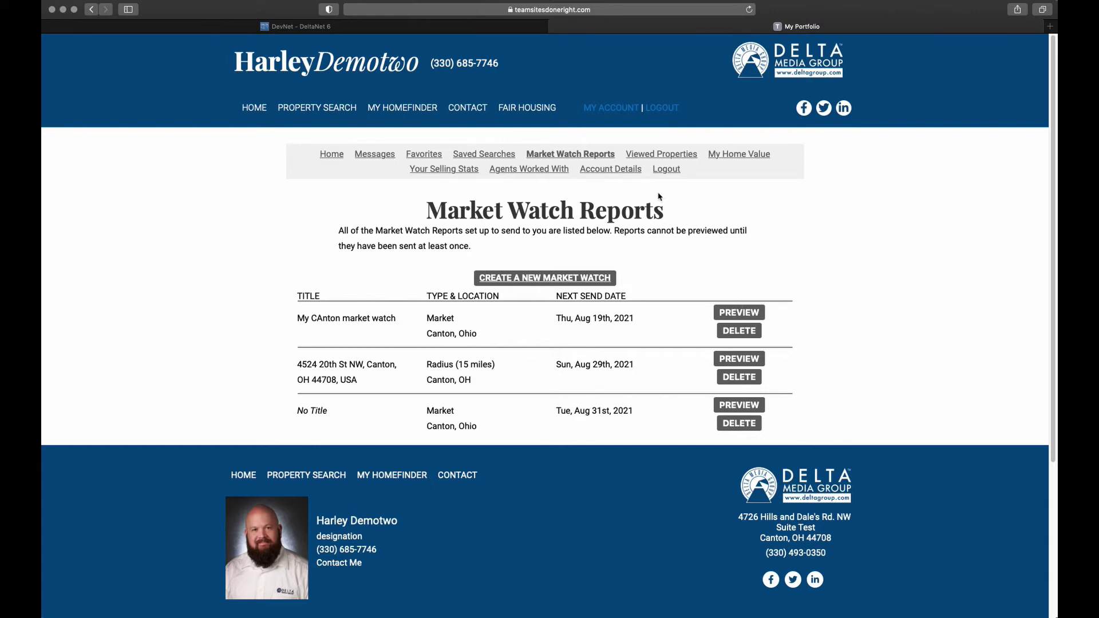
{"action": "left_click", "coordinate": [645, 158]}
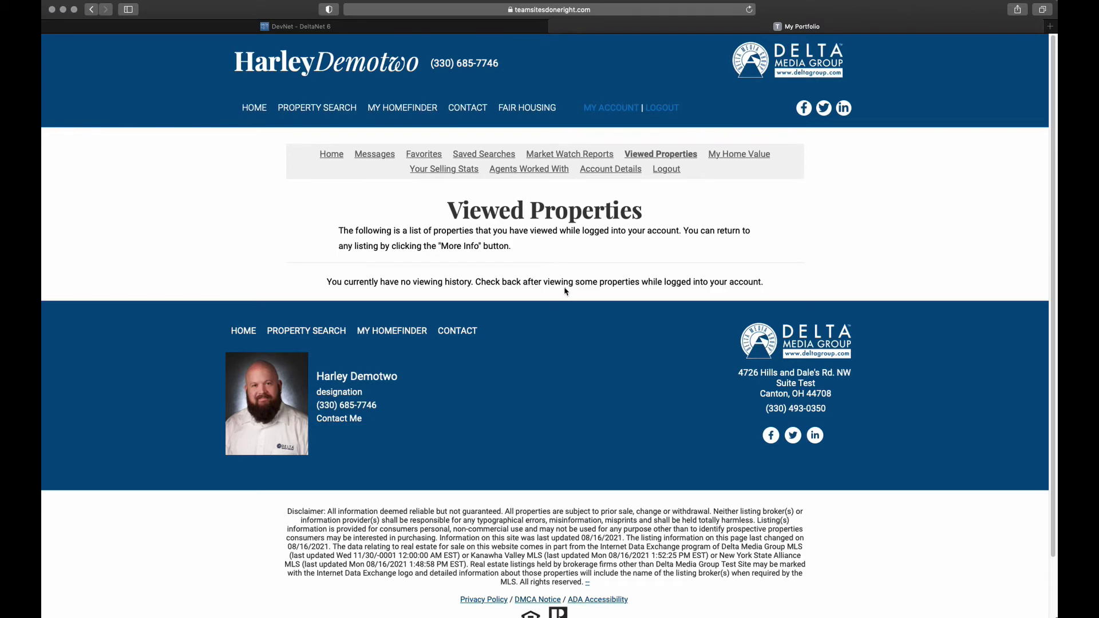
Open My Home Value, start and close a new home value report, then view Your Selling Stats
{"action": "left_click", "coordinate": [733, 156]}
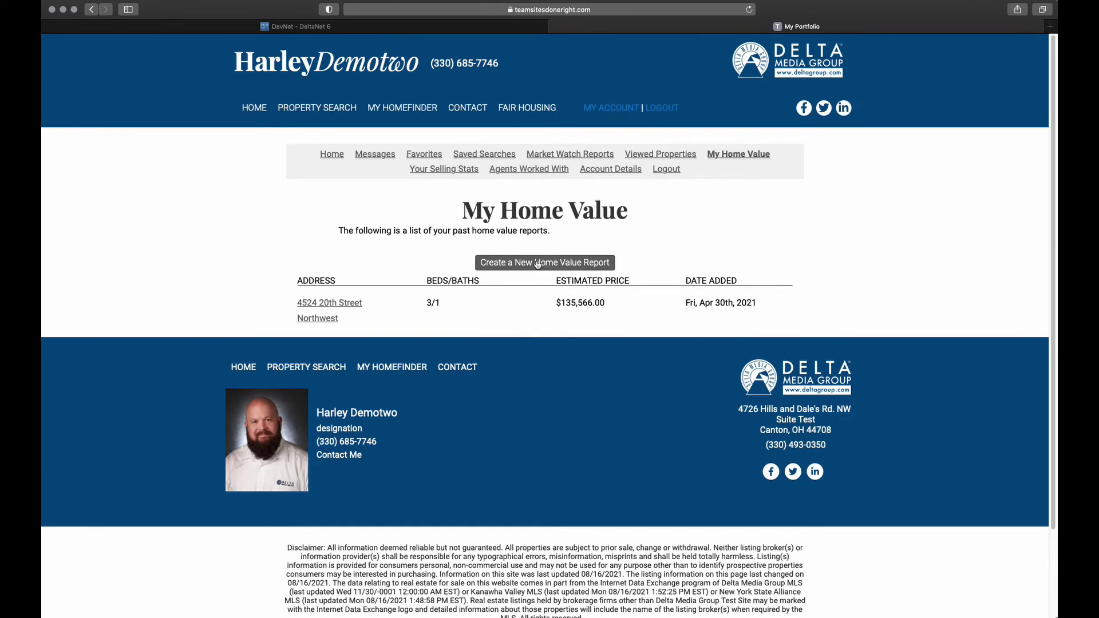
{"action": "left_click", "coordinate": [537, 263]}
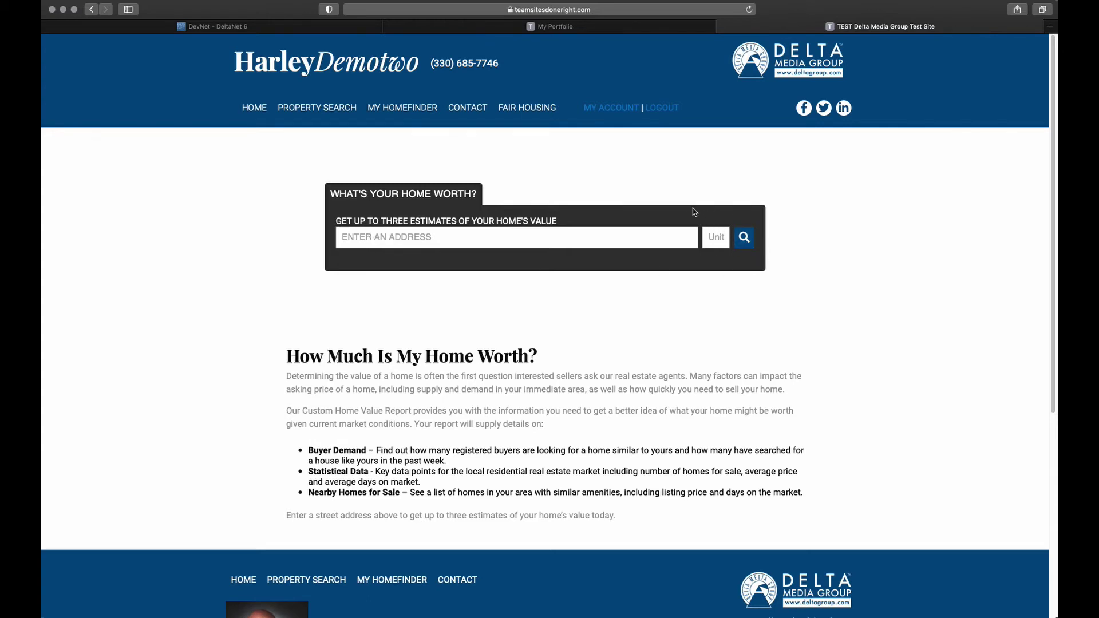
{"action": "left_click", "coordinate": [724, 27]}
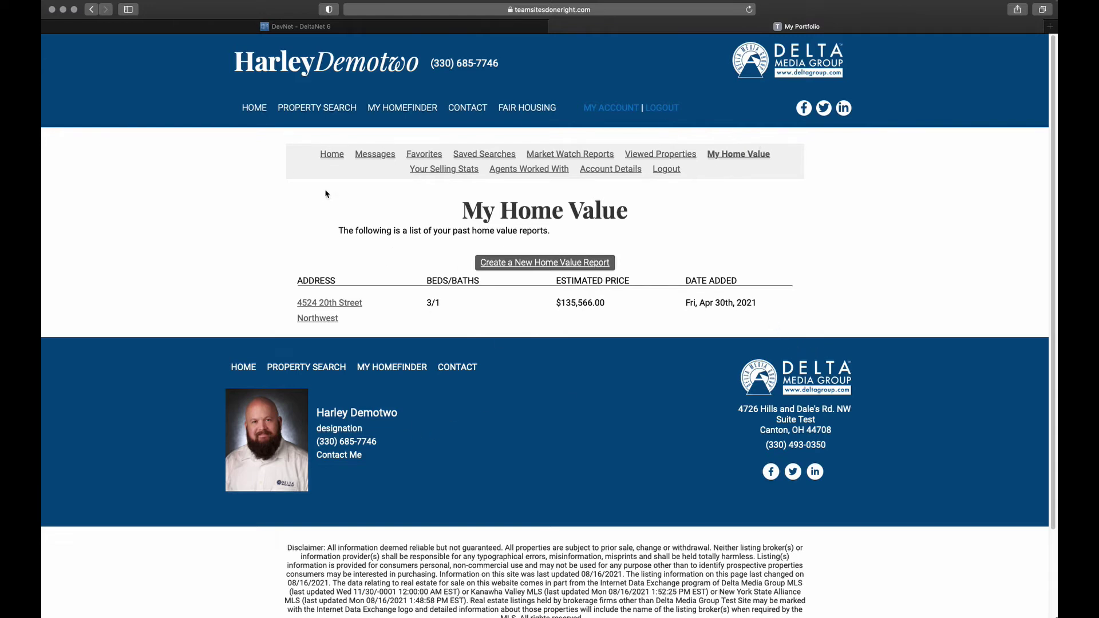
{"action": "left_click", "coordinate": [428, 172]}
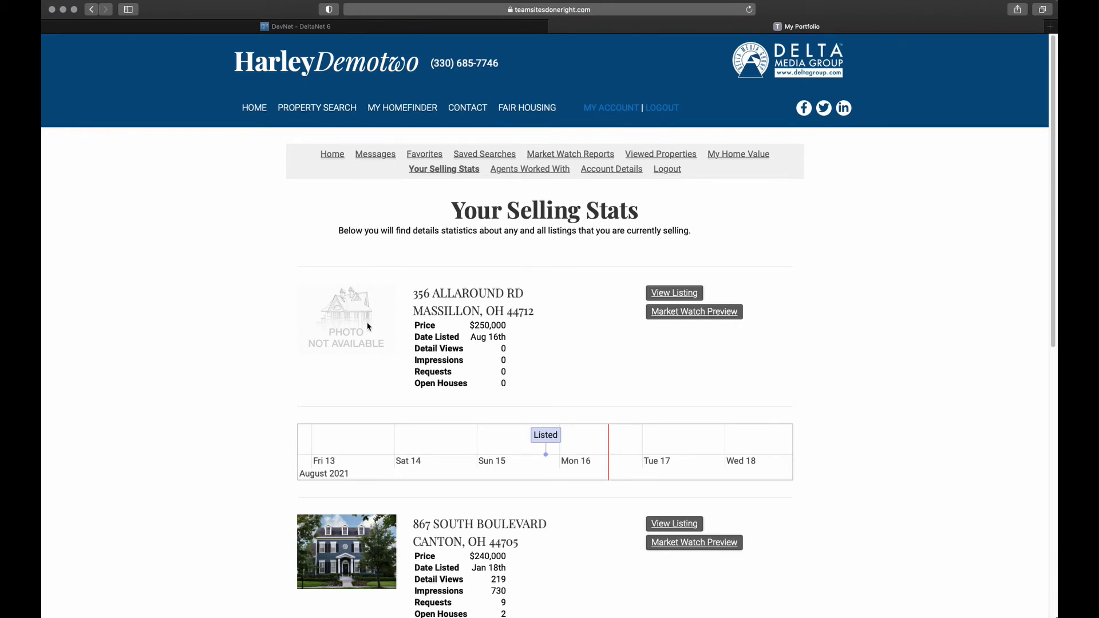
{"action": "scroll", "coordinate": [439, 336], "scroll_direction": "down", "scroll_amount": 1}
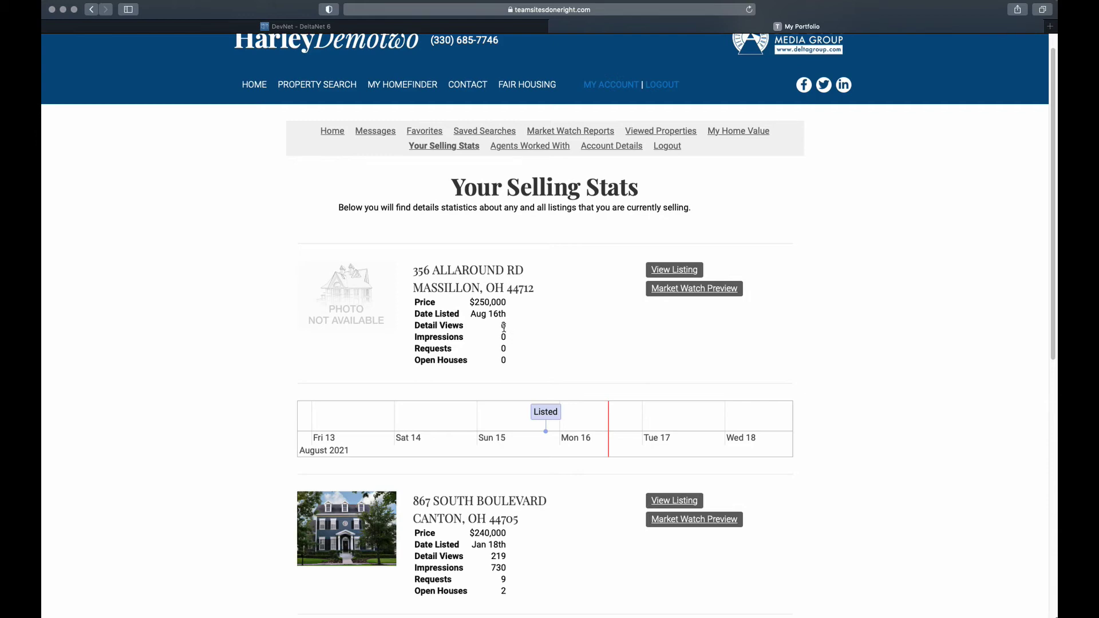
{"action": "scroll", "coordinate": [504, 338], "scroll_direction": "down", "scroll_amount": 1}
{"action": "scroll", "coordinate": [460, 390], "scroll_direction": "down", "scroll_amount": 3}
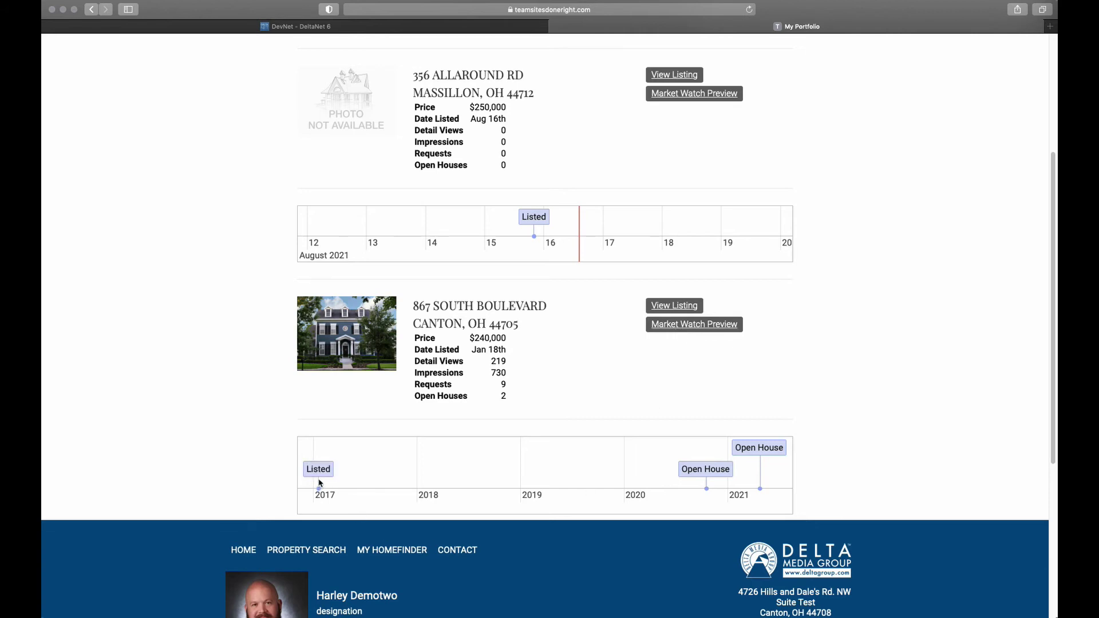
{"action": "mouse_move", "coordinate": [702, 470]}
{"action": "double_click", "coordinate": [498, 362]}
{"action": "double_click", "coordinate": [499, 373]}
{"action": "mouse_move", "coordinate": [491, 361]}
{"action": "left_mouse_down"}
{"action": "mouse_move", "coordinate": [514, 368]}
{"action": "mouse_move", "coordinate": [502, 362]}
{"action": "left_mouse_up"}
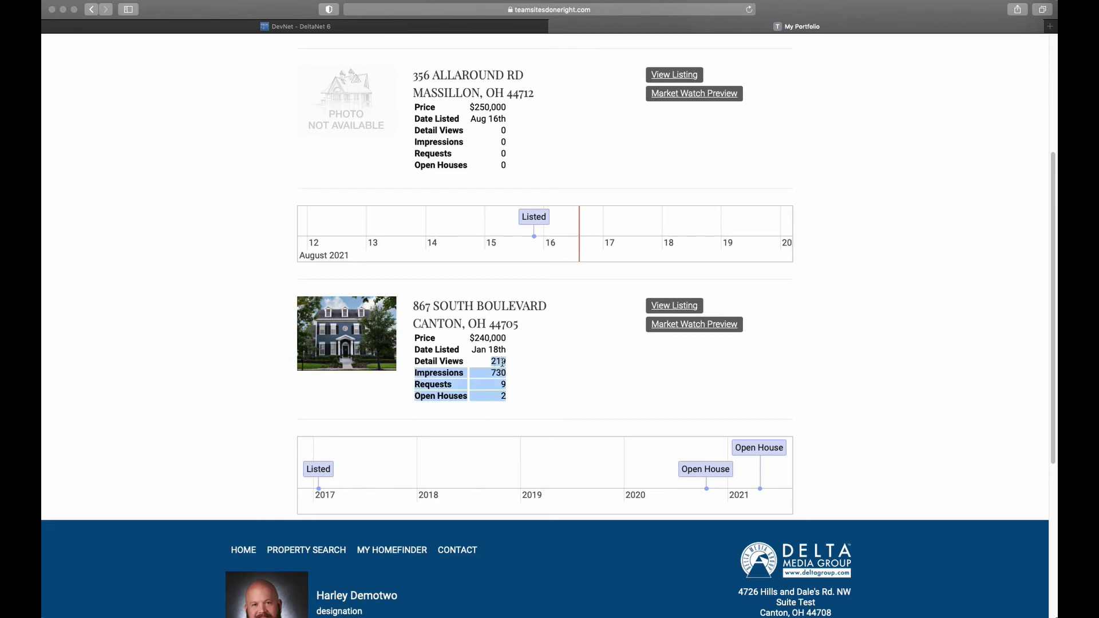
{"action": "left_click", "coordinate": [498, 362]}
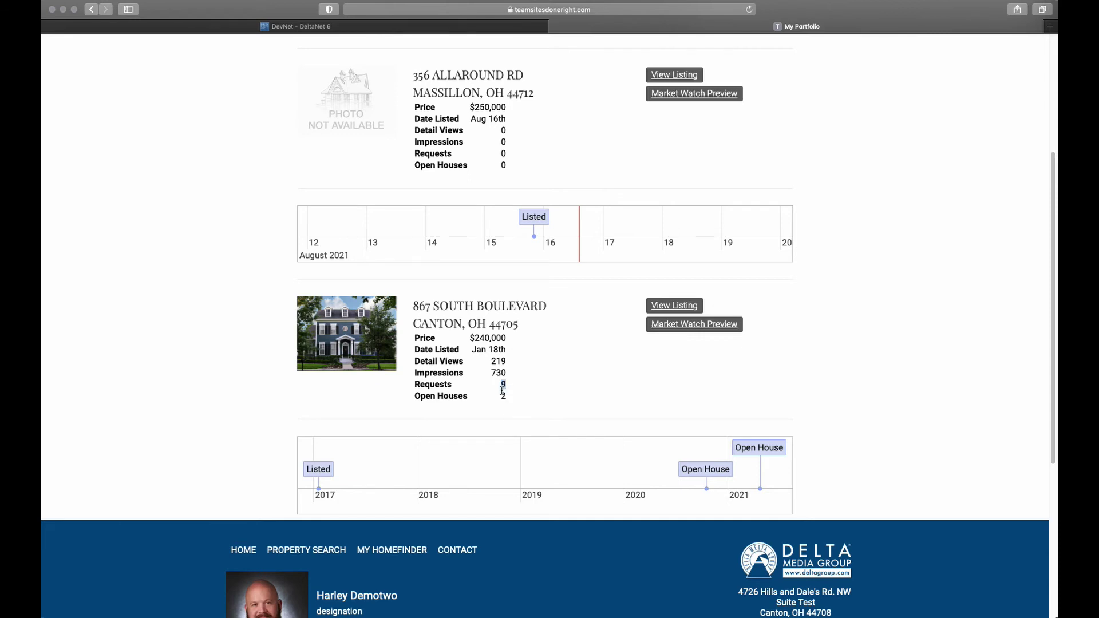
{"action": "double_click", "coordinate": [504, 396]}
In DevNet, filter the customer's saved properties to those they want to sell
{"action": "left_click", "coordinate": [347, 32]}
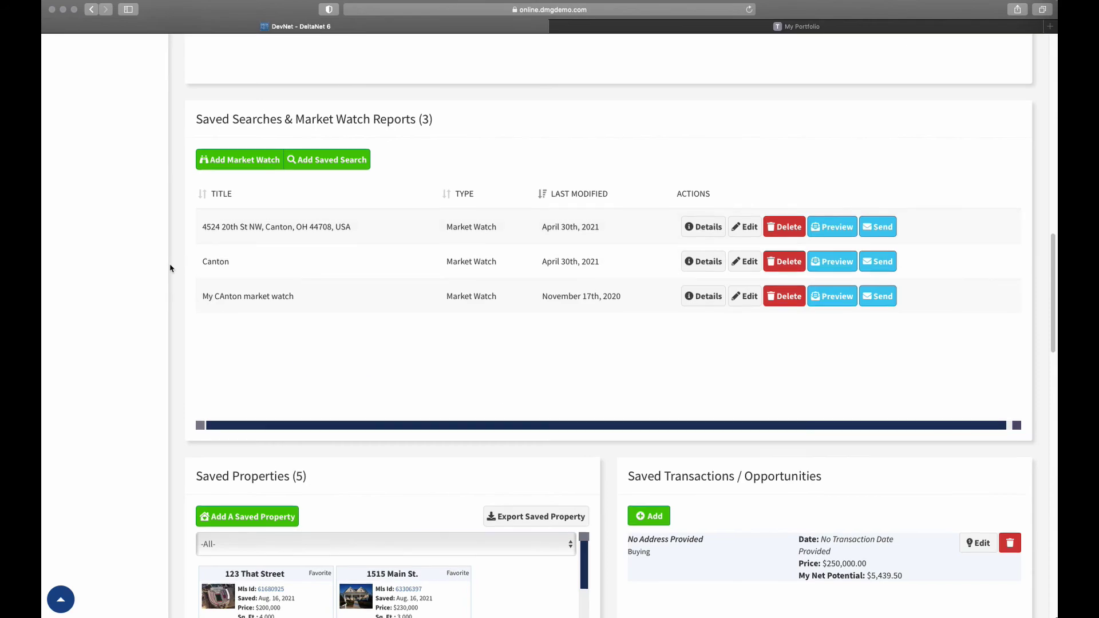
{"action": "scroll", "coordinate": [170, 268], "scroll_direction": "up", "scroll_amount": 20}
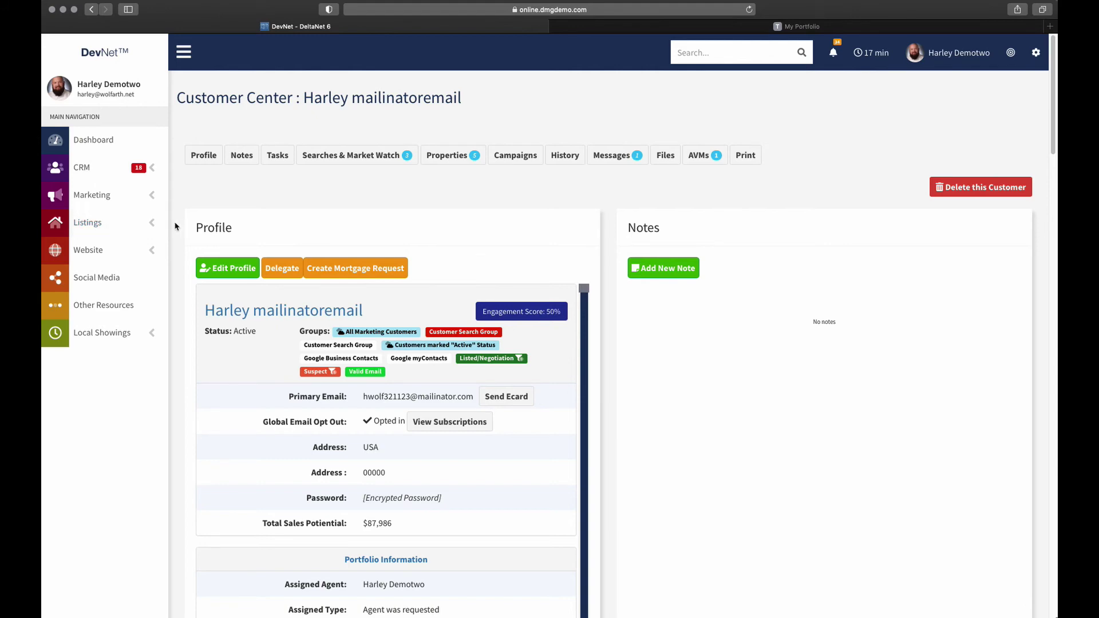
{"action": "scroll", "coordinate": [175, 226], "scroll_direction": "down", "scroll_amount": 20}
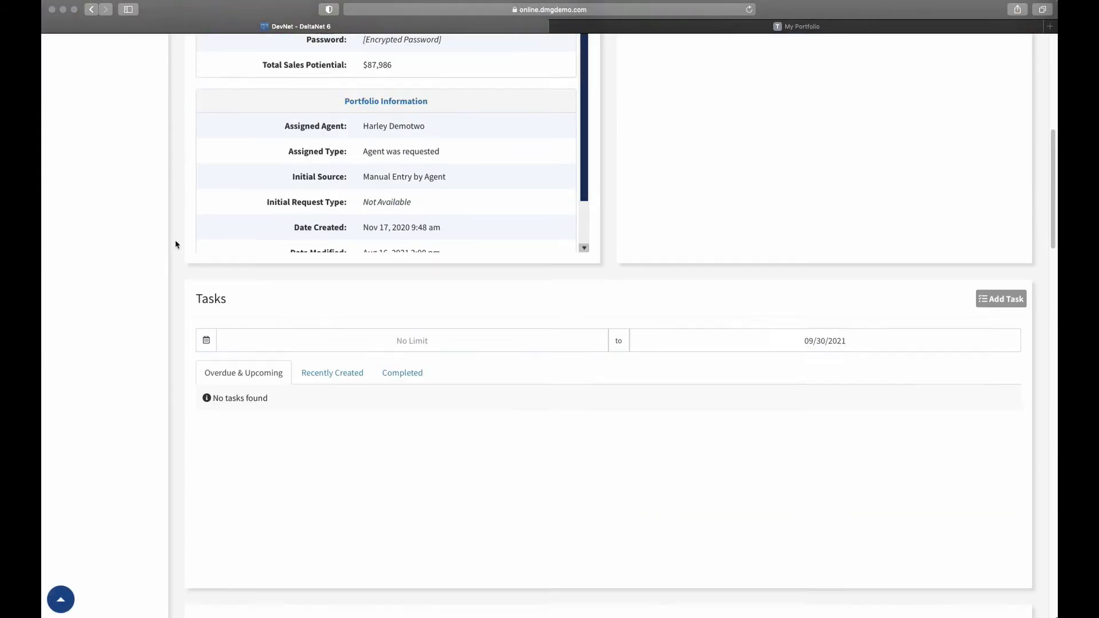
{"action": "scroll", "coordinate": [172, 243], "scroll_direction": "down", "scroll_amount": 4}
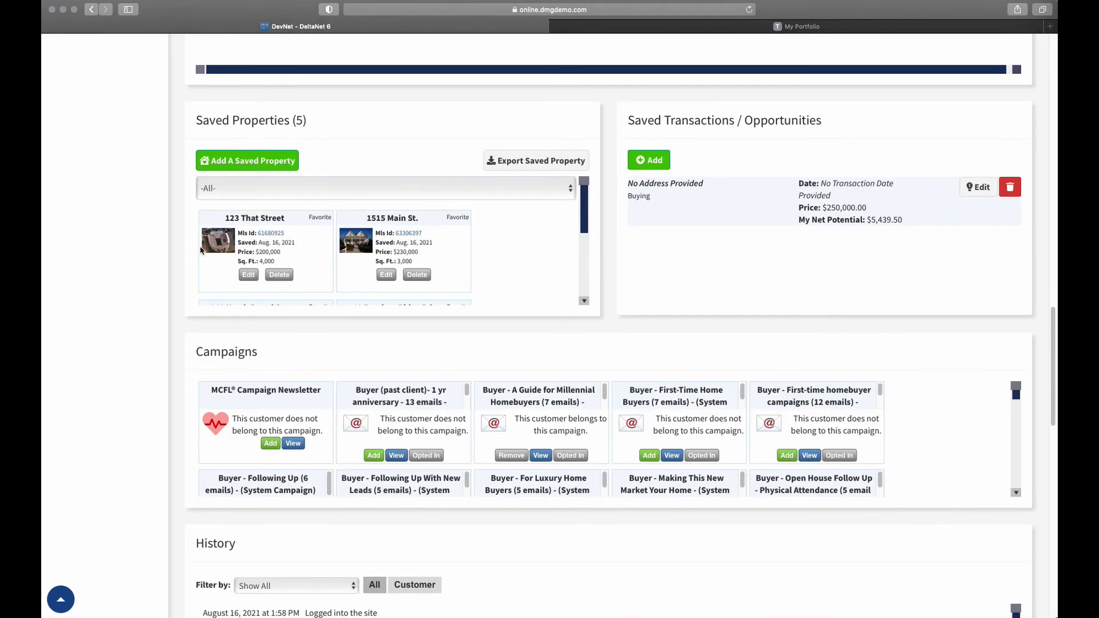
{"action": "left_click", "coordinate": [284, 189]}
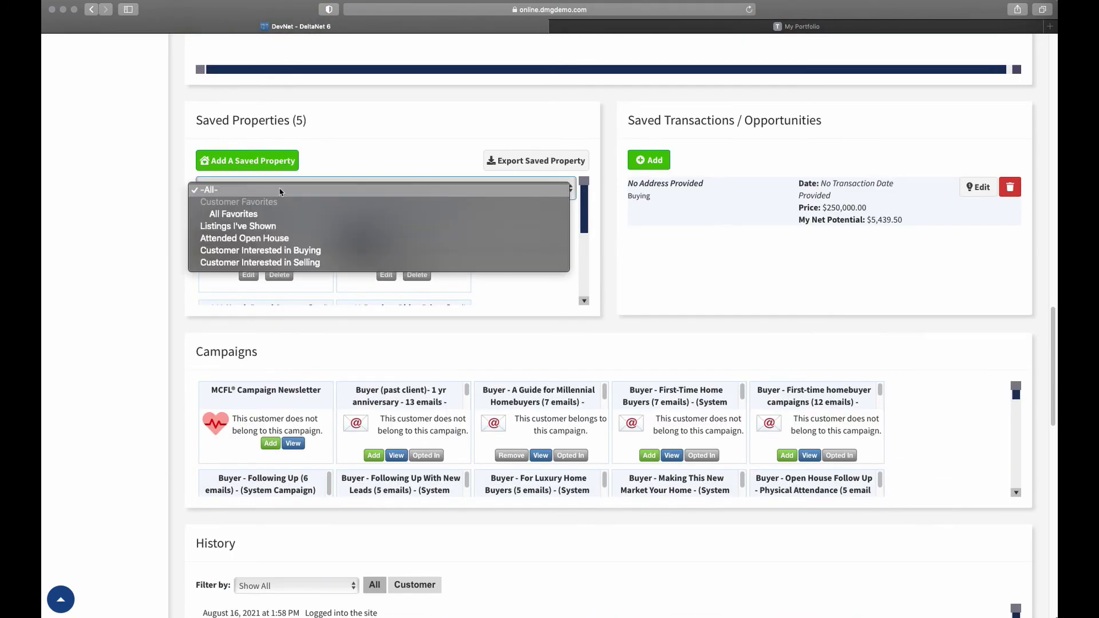
{"action": "left_click", "coordinate": [255, 264]}
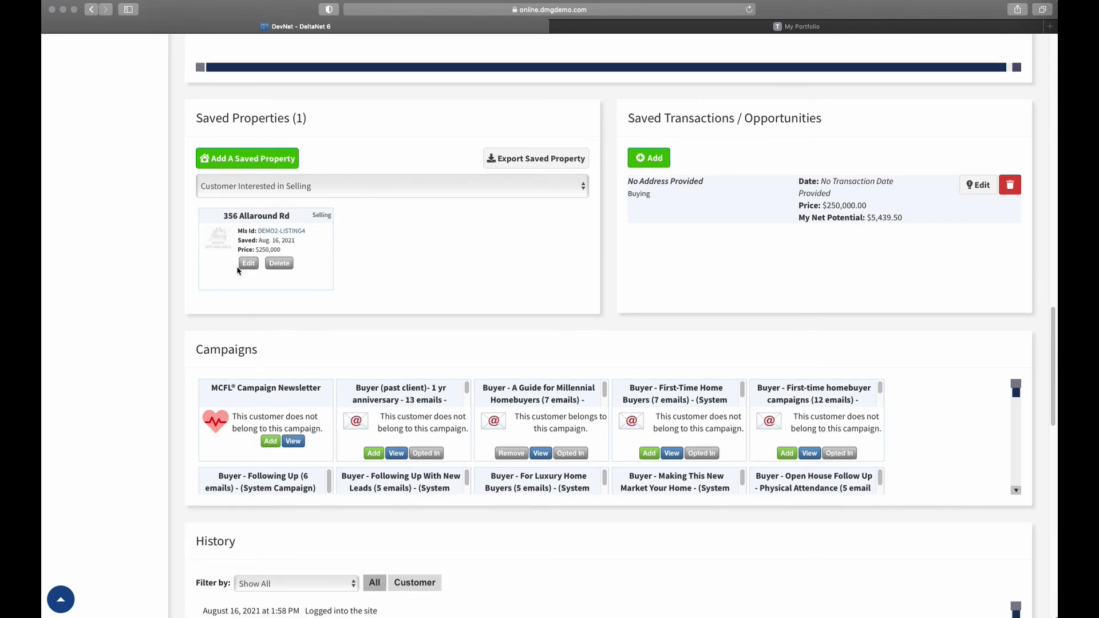
{"action": "scroll", "coordinate": [241, 269], "scroll_direction": "up", "scroll_amount": 6}
{"action": "scroll", "coordinate": [220, 275], "scroll_direction": "up", "scroll_amount": 12}
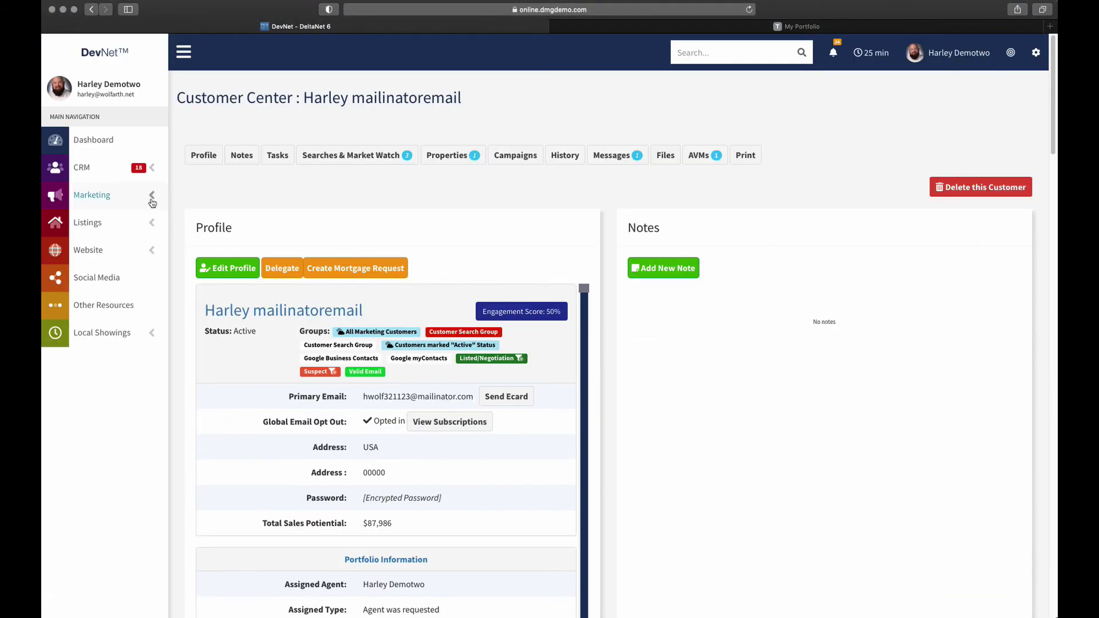
Select the customer's primary email and open Listings > Manage My Listings
{"action": "left_click", "coordinate": [367, 397]}
{"action": "left_click_drag", "start_coordinate": [367, 397], "coordinate": [473, 396]}
{"action": "key", "text": "cmd+c"}
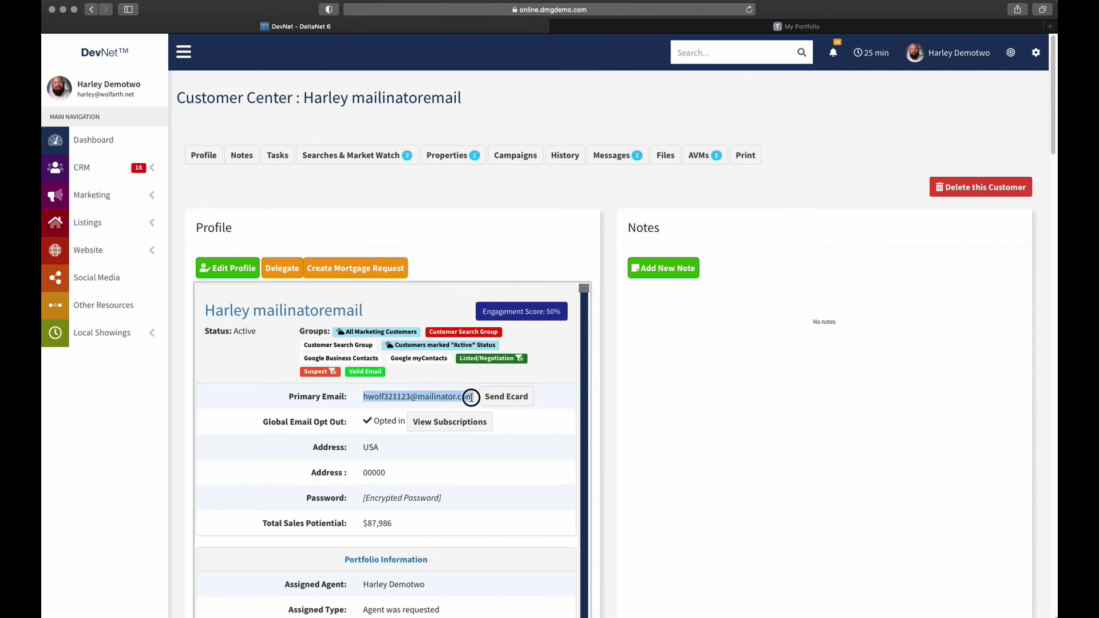
{"action": "left_click", "coordinate": [154, 225]}
{"action": "left_click", "coordinate": [112, 250]}
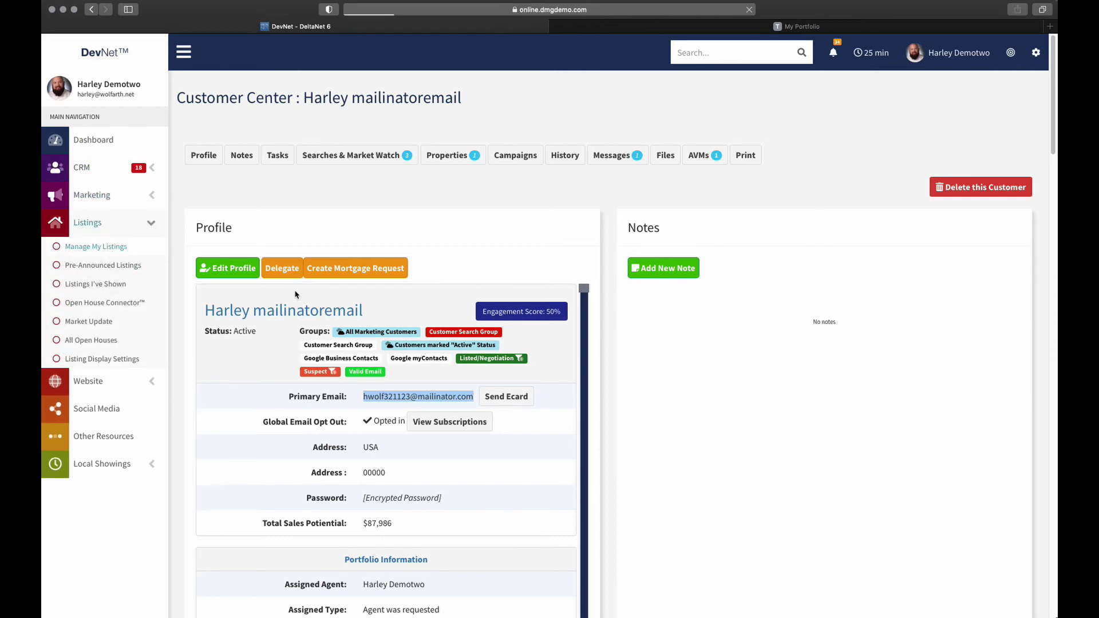
{"action": "scroll", "coordinate": [339, 314], "scroll_direction": "down", "scroll_amount": 4}
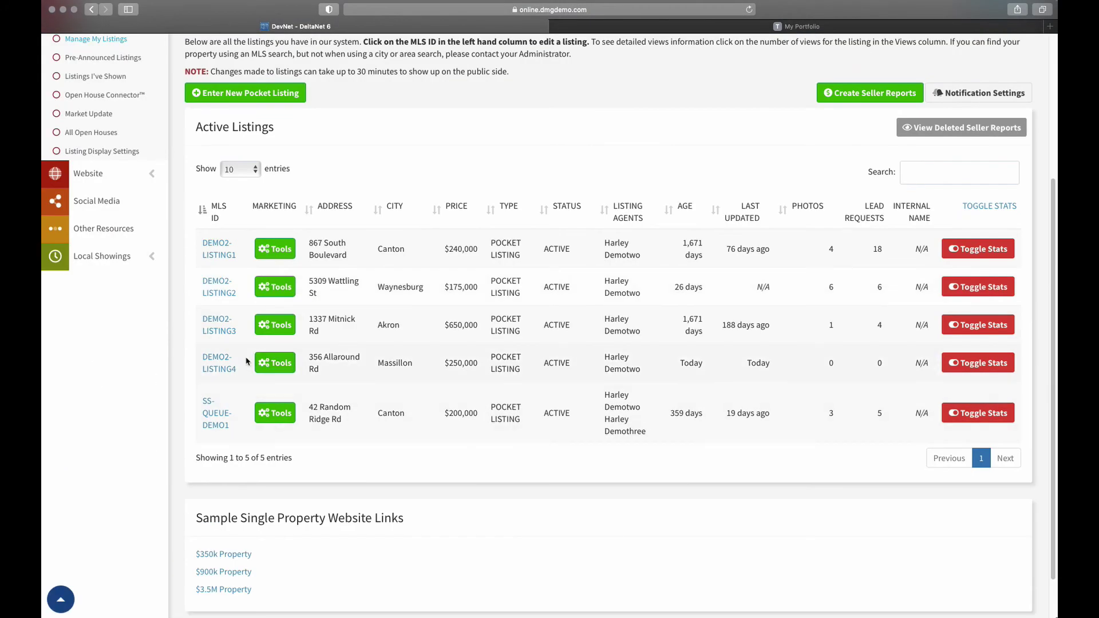
{"action": "left_click", "coordinate": [214, 359]}
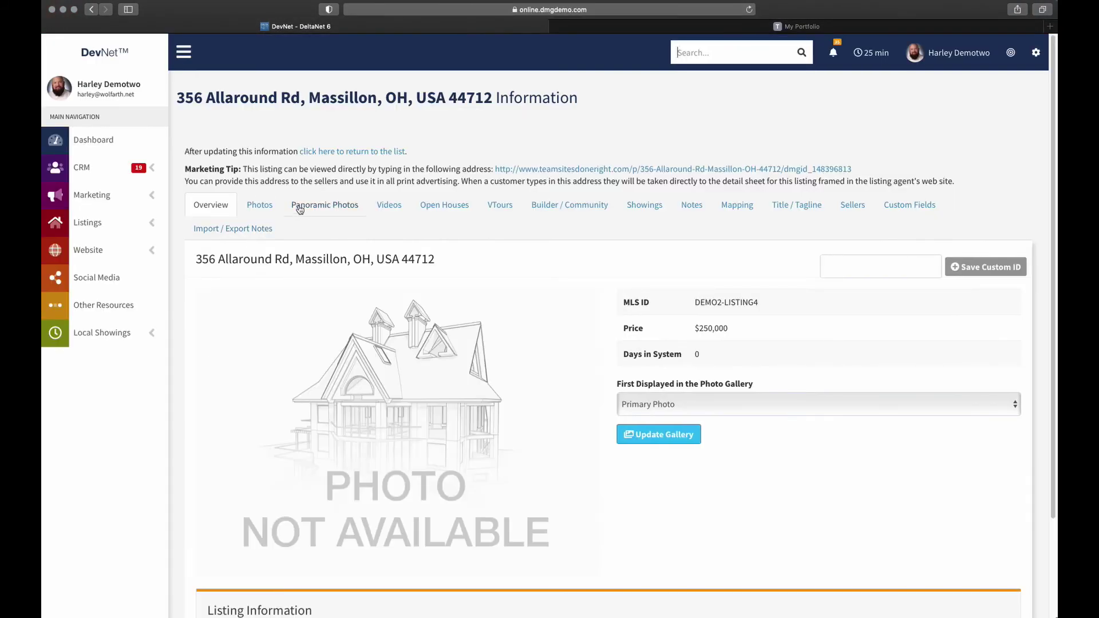
{"action": "left_click", "coordinate": [853, 205]}
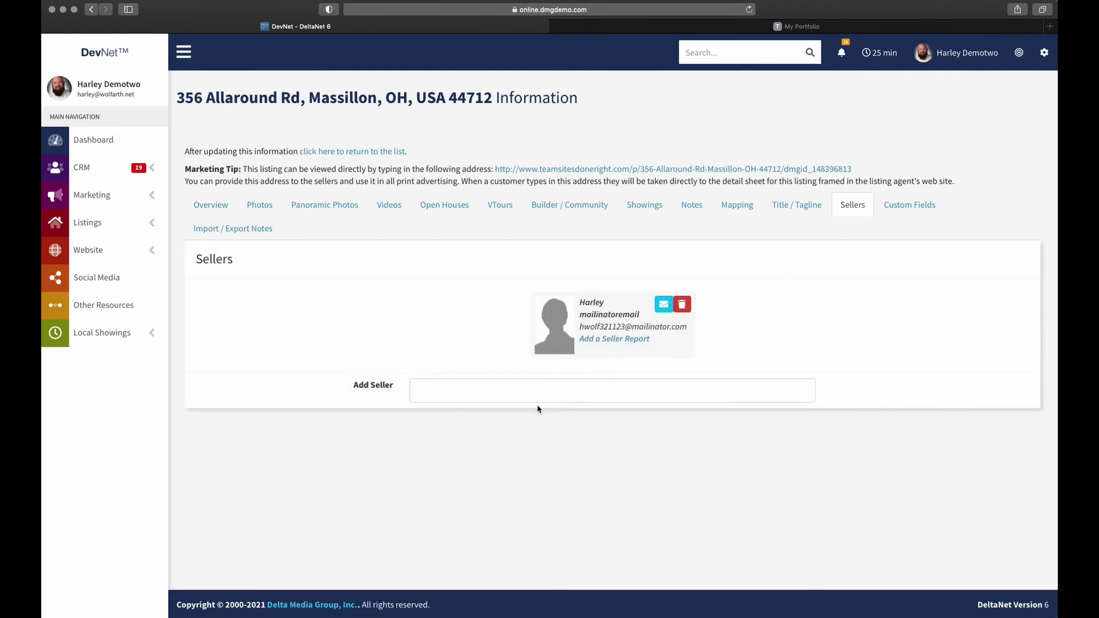
{"action": "left_click", "coordinate": [514, 394]}
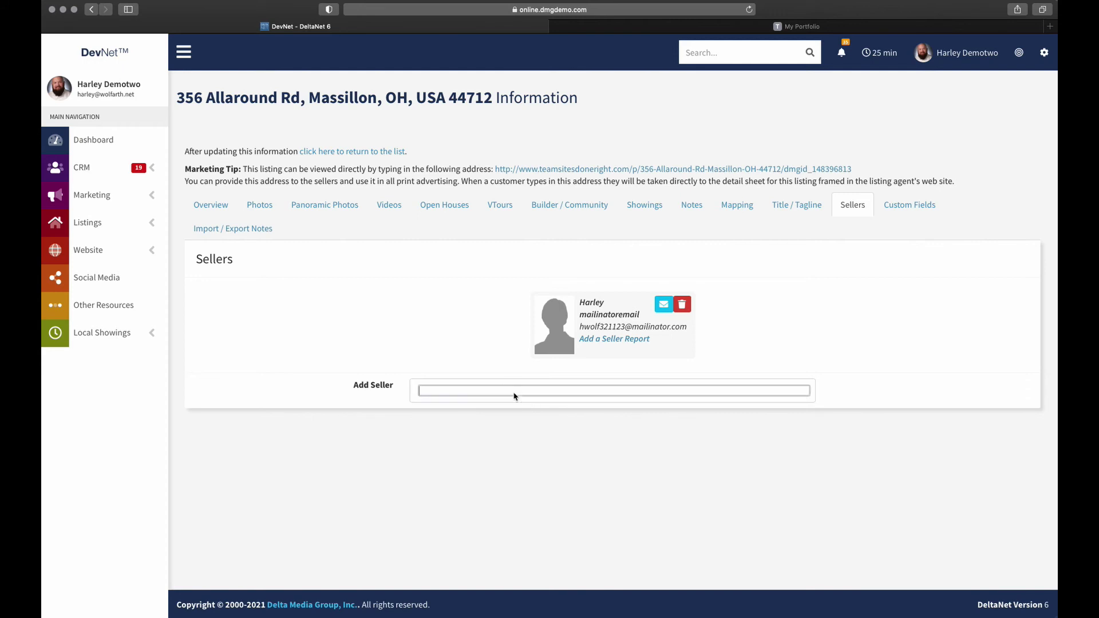
{"action": "type", "text": "harley"}
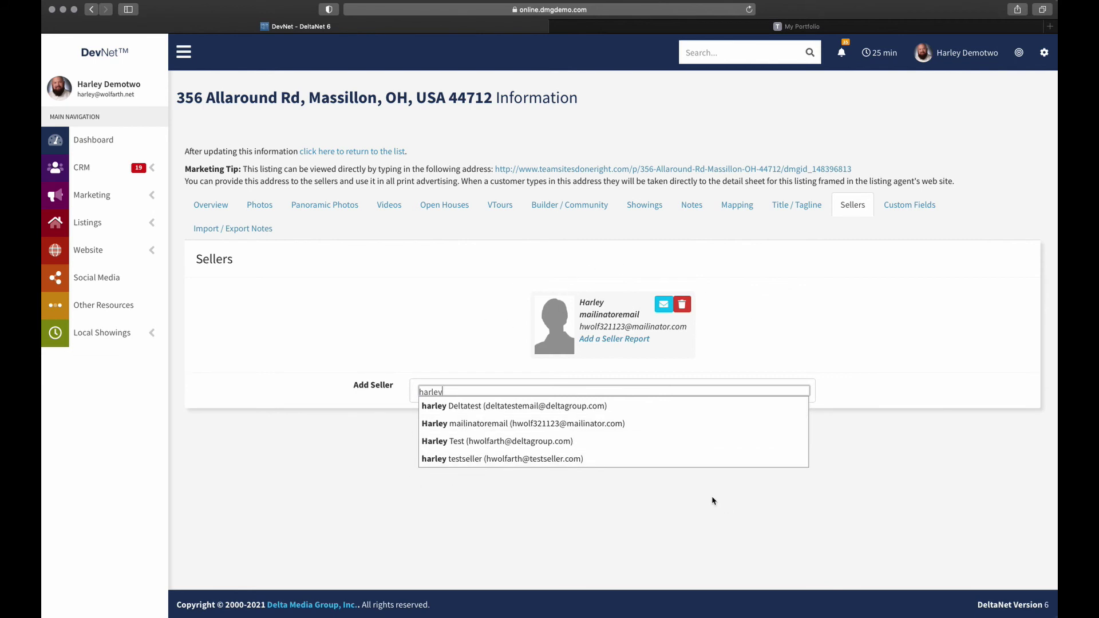
{"action": "key", "text": "BackSpace"}
{"action": "key", "text": "BackSpace"}
{"action": "key", "text": "BackSpace"}
{"action": "key", "text": "BackSpace"}
{"action": "key", "text": "BackSpace"}
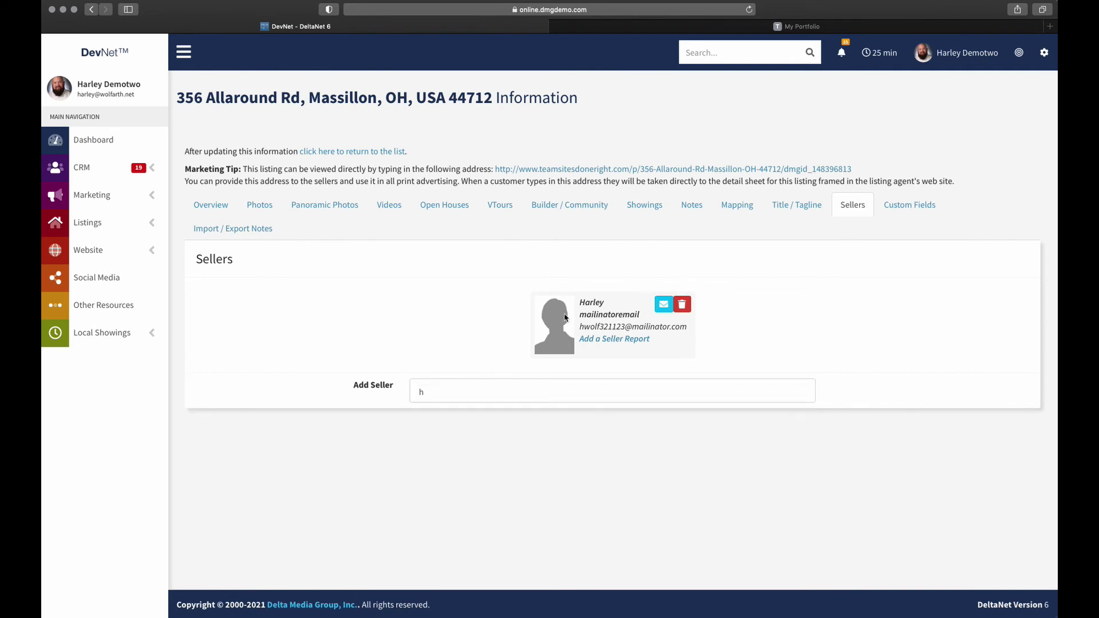
Search DevNet by the customer's pasted email and open their Customer Center record
{"action": "left_click", "coordinate": [731, 53]}
{"action": "key", "text": "cmd+v"}
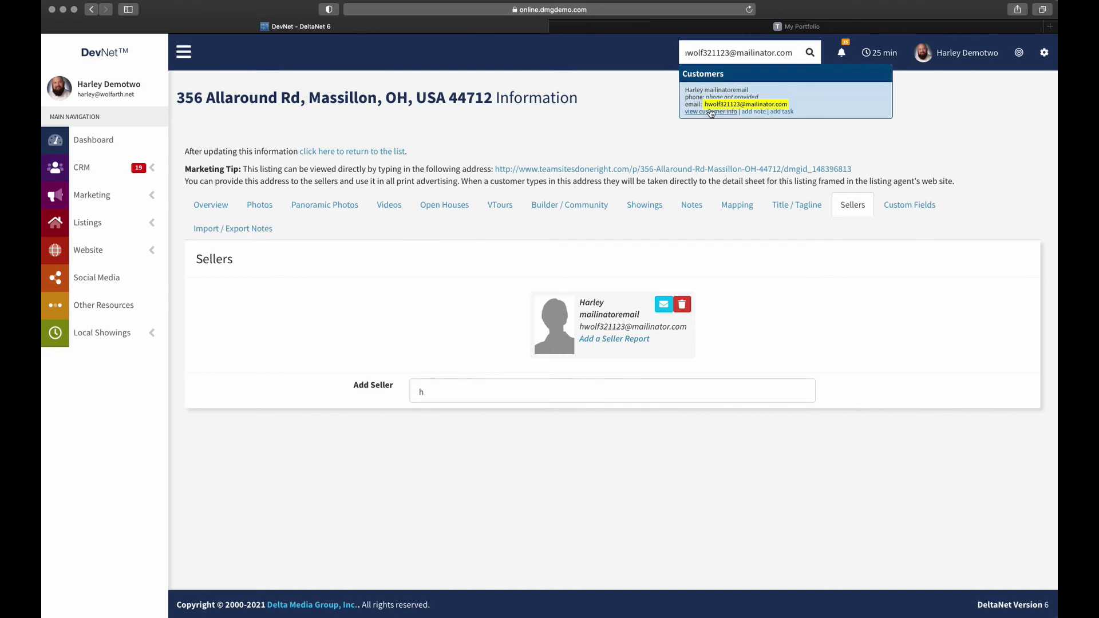
{"action": "left_click", "coordinate": [731, 119]}
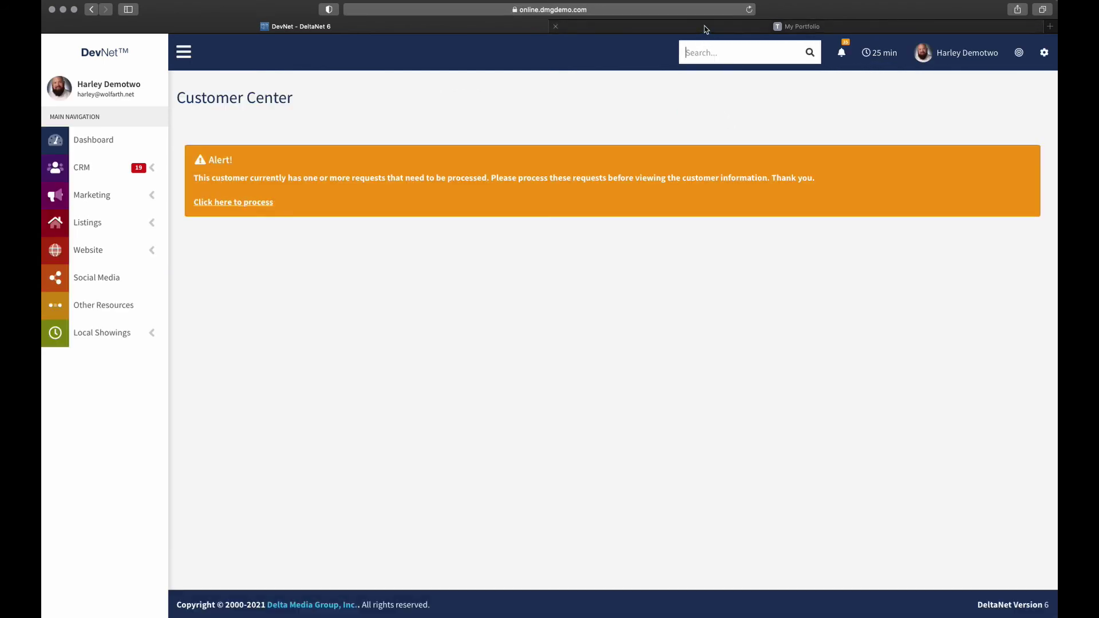
Find the customer by their email and mark their pending saved-search request as processed
{"action": "left_click", "coordinate": [709, 52]}
{"action": "key", "text": "cmd+v"}
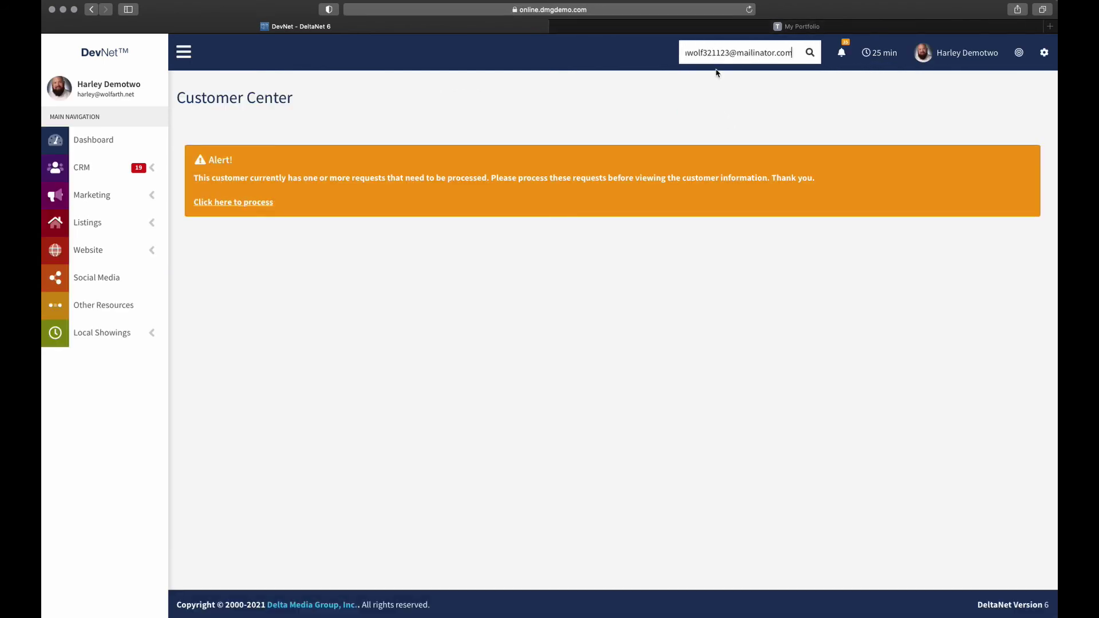
{"action": "left_click", "coordinate": [710, 109]}
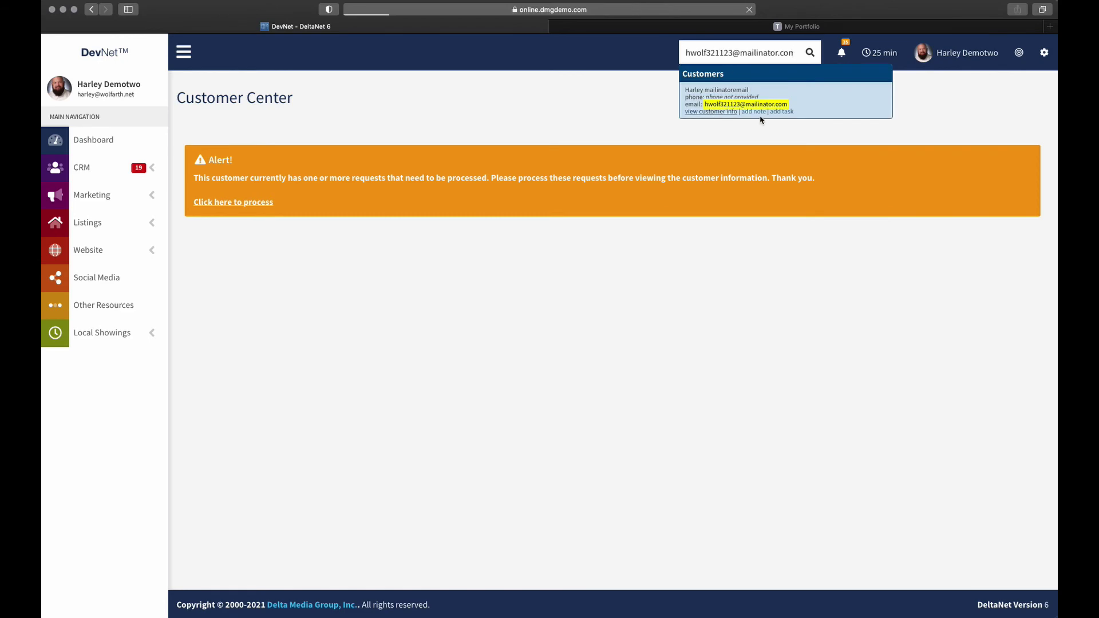
{"action": "left_click", "coordinate": [233, 202]}
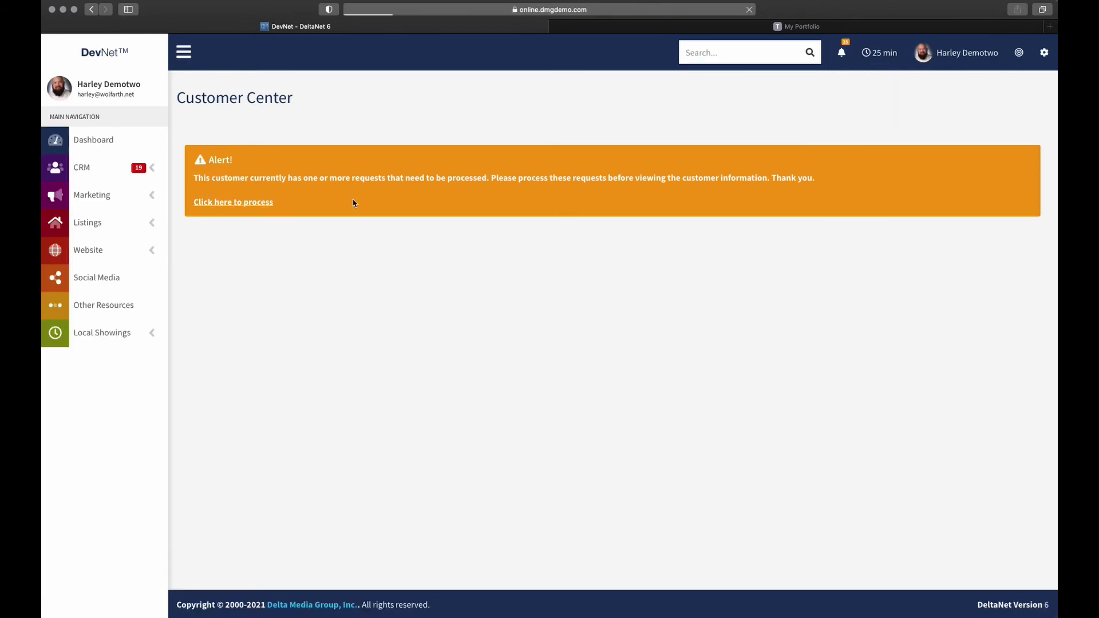
{"action": "scroll", "coordinate": [664, 314], "scroll_direction": "down", "scroll_amount": 15}
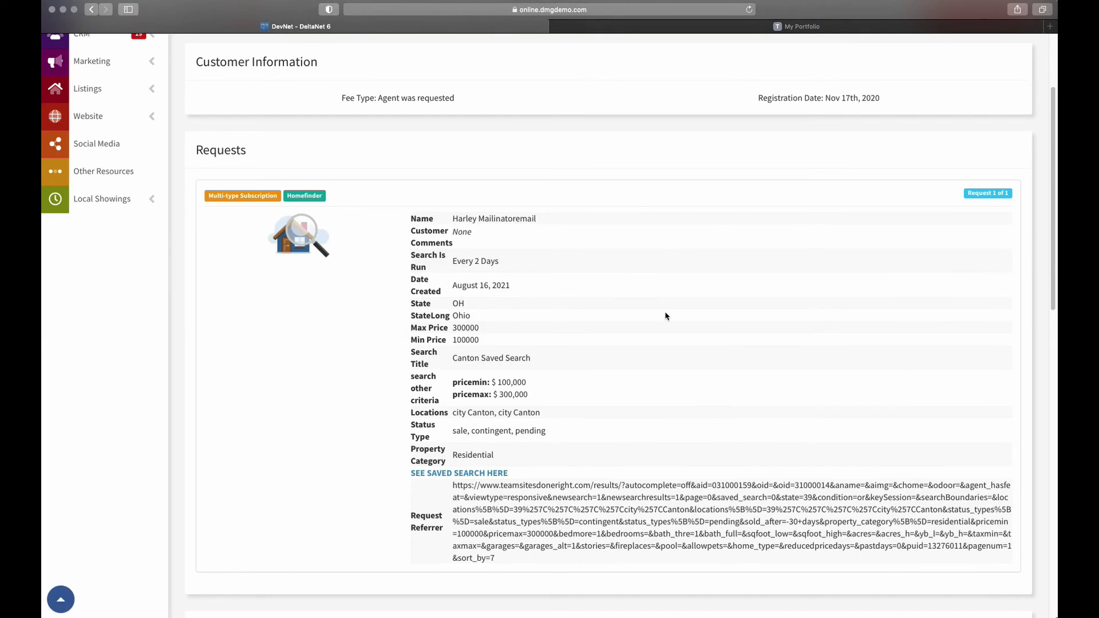
{"action": "scroll", "coordinate": [664, 310], "scroll_direction": "down", "scroll_amount": 5}
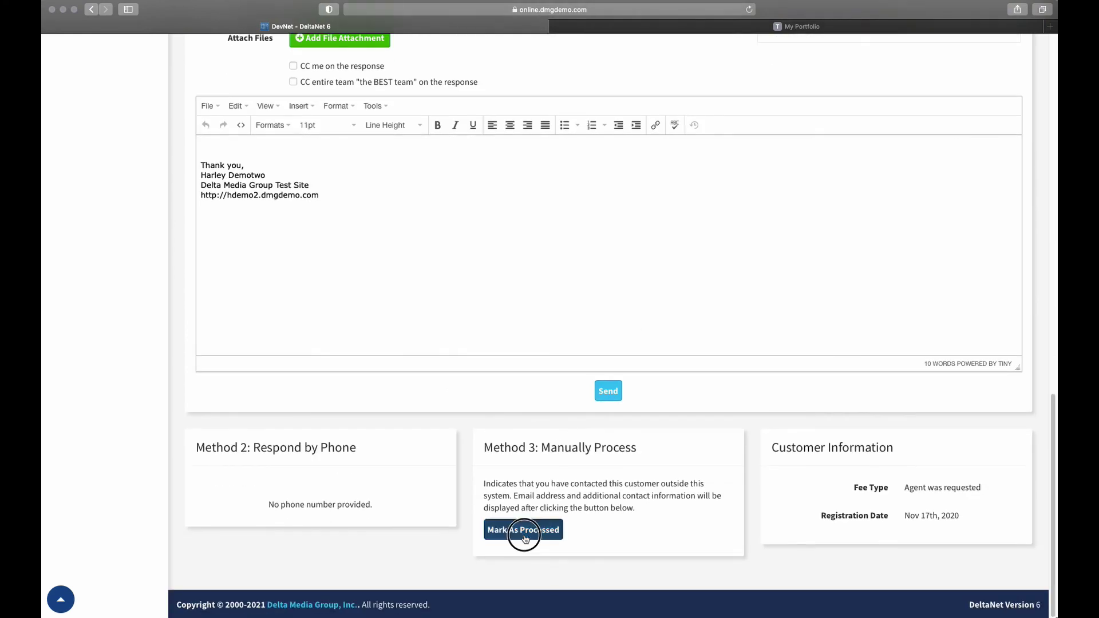
{"action": "left_click", "coordinate": [522, 534]}
Search the customer's email again and open their full Customer Center profile
{"action": "scroll", "coordinate": [512, 390], "scroll_direction": "up", "scroll_amount": 20}
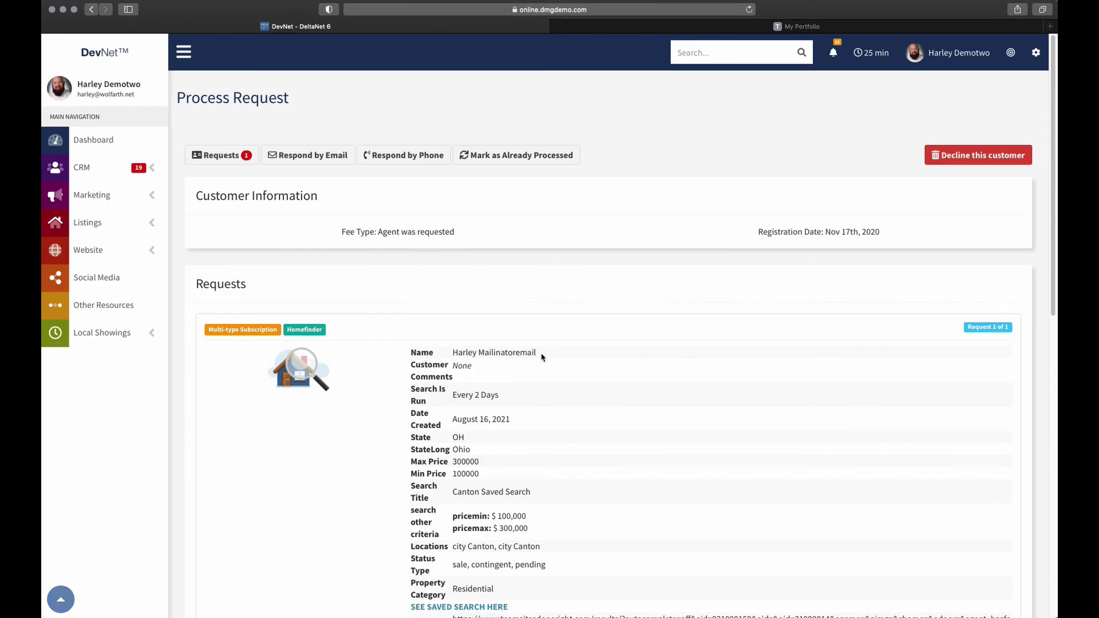
{"action": "left_click", "coordinate": [694, 51]}
{"action": "key", "text": "super+v"}
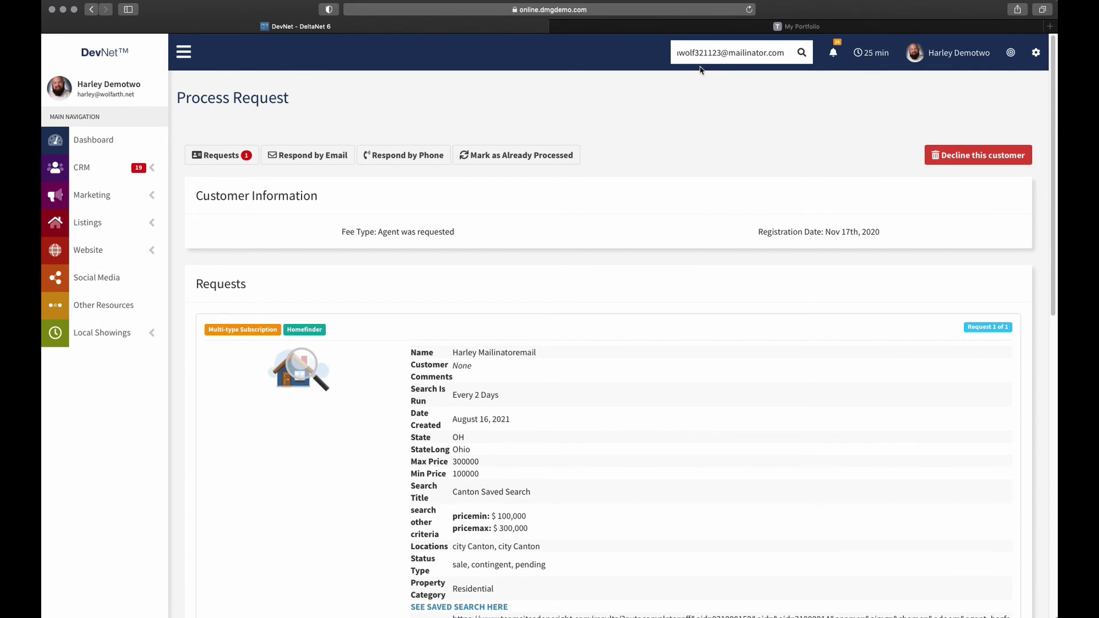
{"action": "left_click", "coordinate": [703, 111]}
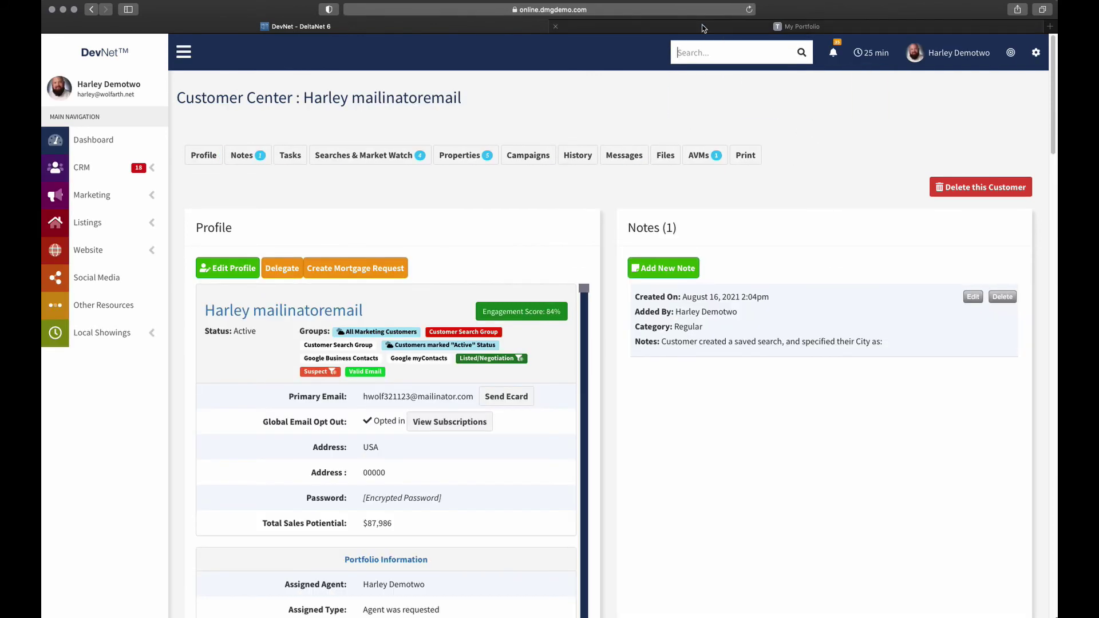
In the client portal, review the Your Selling Stats timelines, then list the agents worked with
{"action": "left_click", "coordinate": [704, 27]}
{"action": "scroll", "coordinate": [739, 223], "scroll_direction": "up", "scroll_amount": 5}
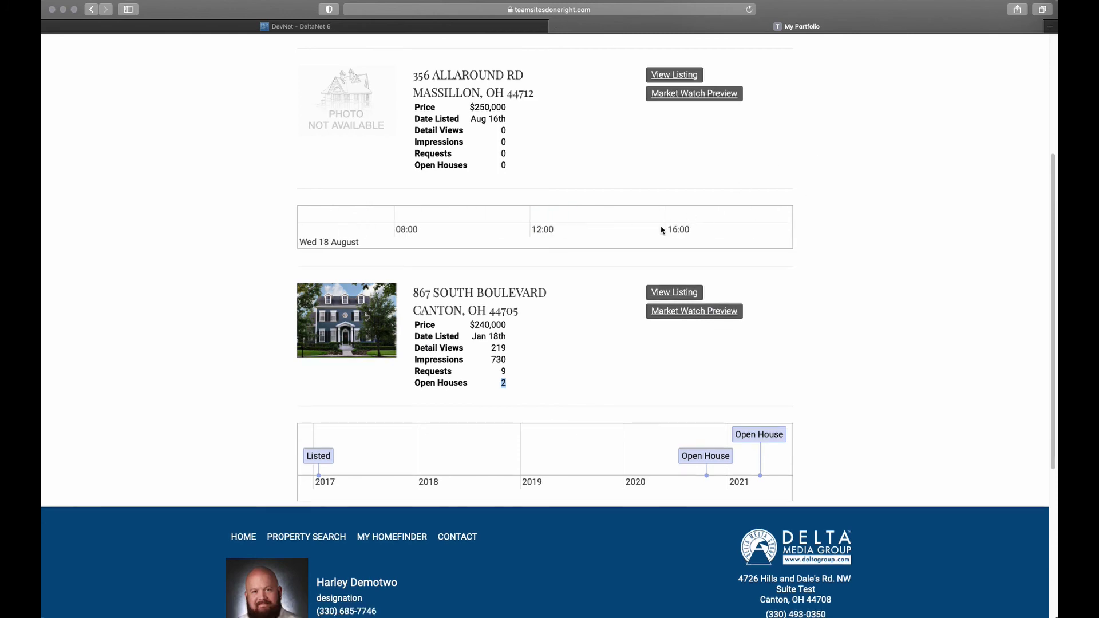
{"action": "scroll", "coordinate": [655, 223], "scroll_direction": "down", "scroll_amount": 2}
{"action": "scroll", "coordinate": [595, 221], "scroll_direction": "down", "scroll_amount": 4}
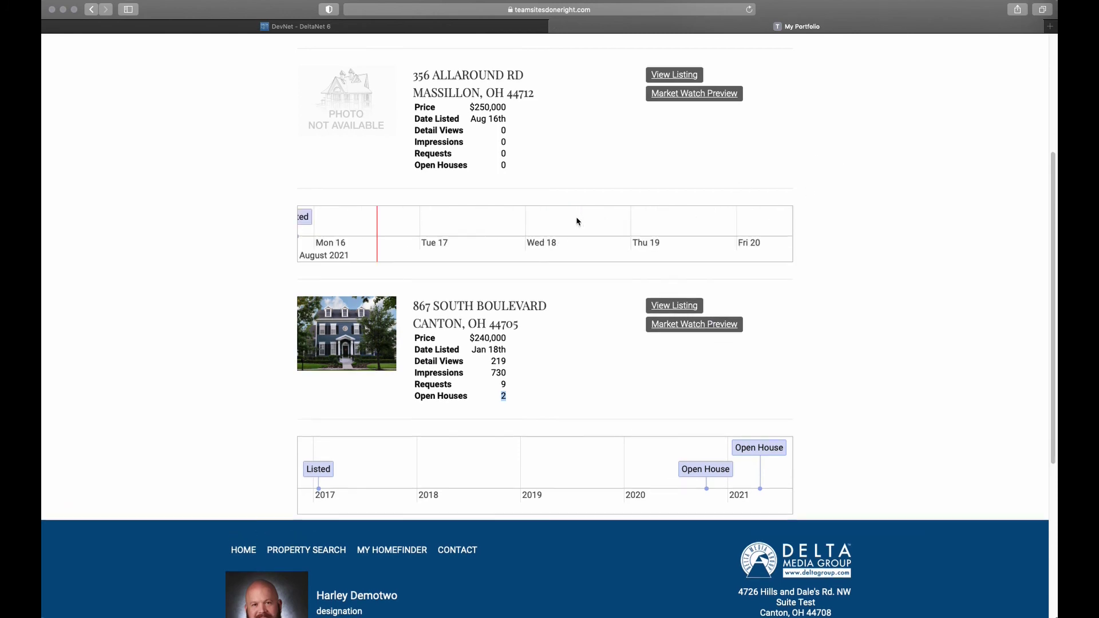
{"action": "scroll", "coordinate": [577, 223], "scroll_direction": "down", "scroll_amount": 3}
{"action": "scroll", "coordinate": [902, 232], "scroll_direction": "up", "scroll_amount": 5}
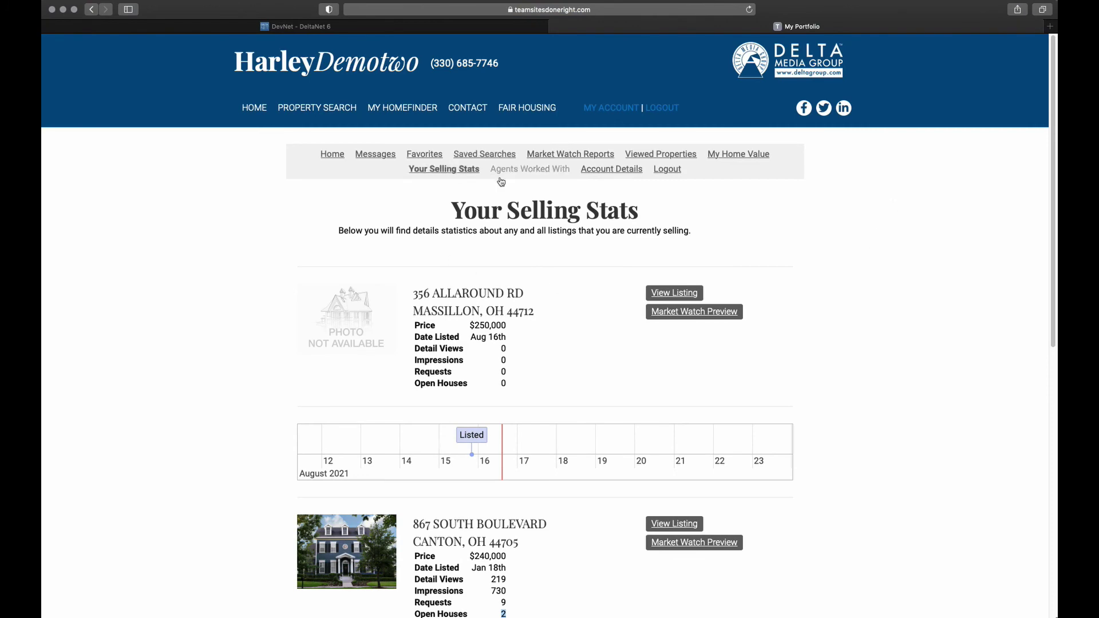
{"action": "left_click", "coordinate": [528, 171]}
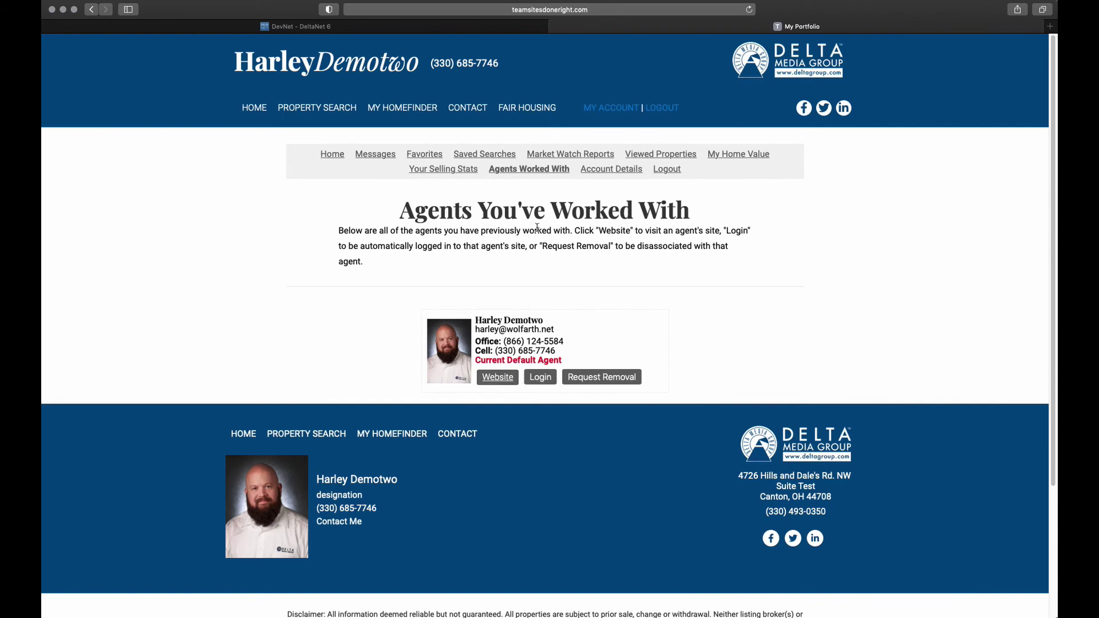
Open Account Details and review the profile fields down to Subscriptions and Account Data
{"action": "left_click", "coordinate": [603, 170]}
{"action": "scroll", "coordinate": [820, 258], "scroll_direction": "down", "scroll_amount": 2}
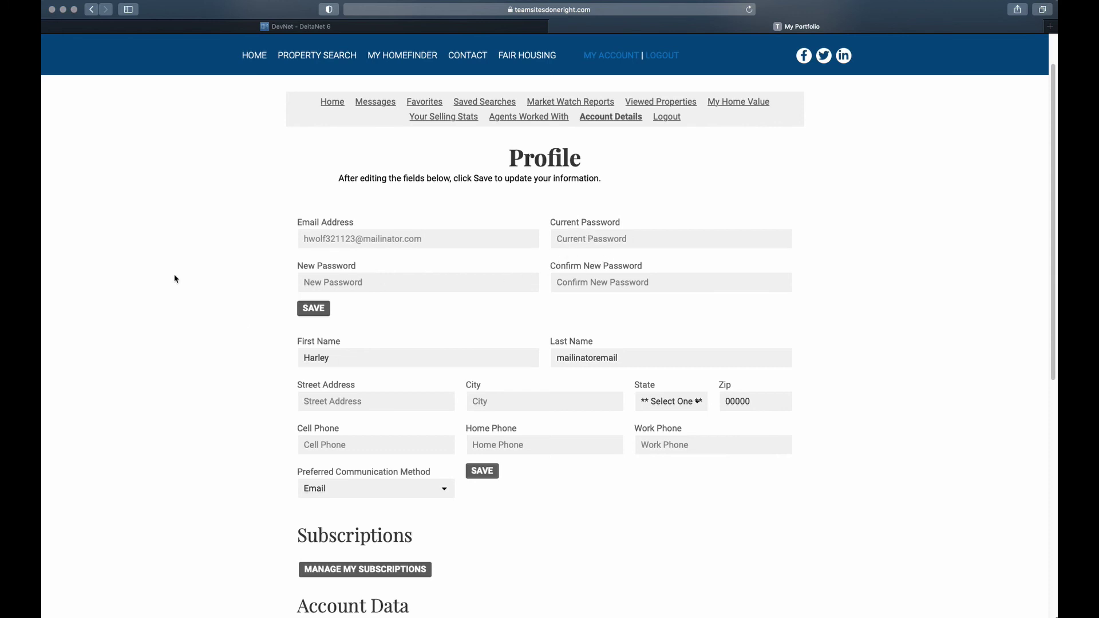
{"action": "scroll", "coordinate": [288, 289], "scroll_direction": "down", "scroll_amount": 5}
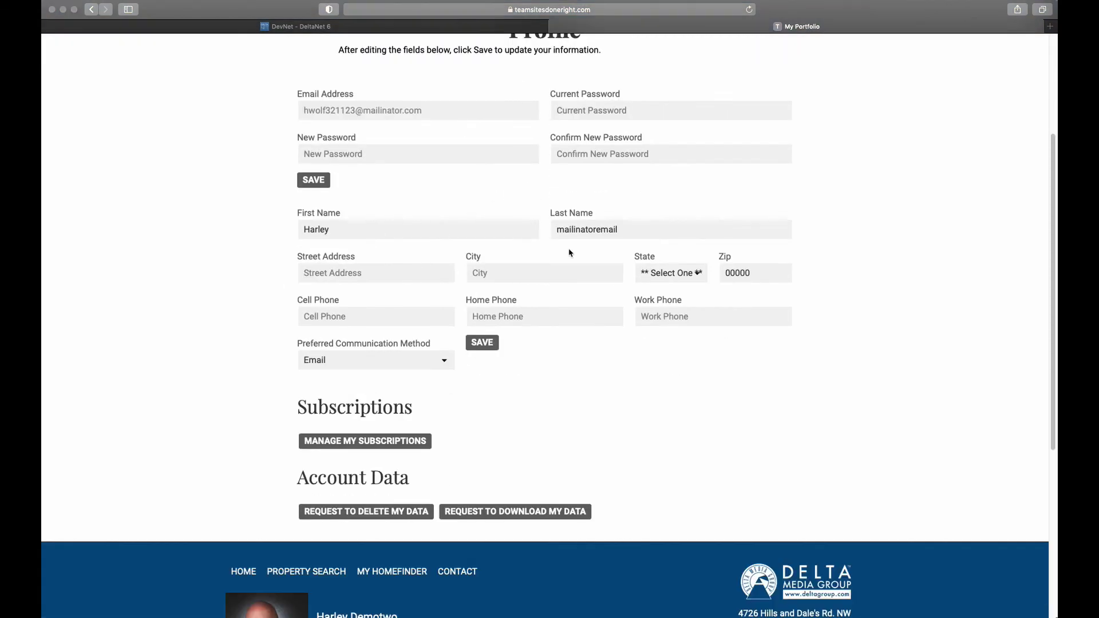
{"action": "scroll", "coordinate": [550, 261], "scroll_direction": "down", "scroll_amount": 4}
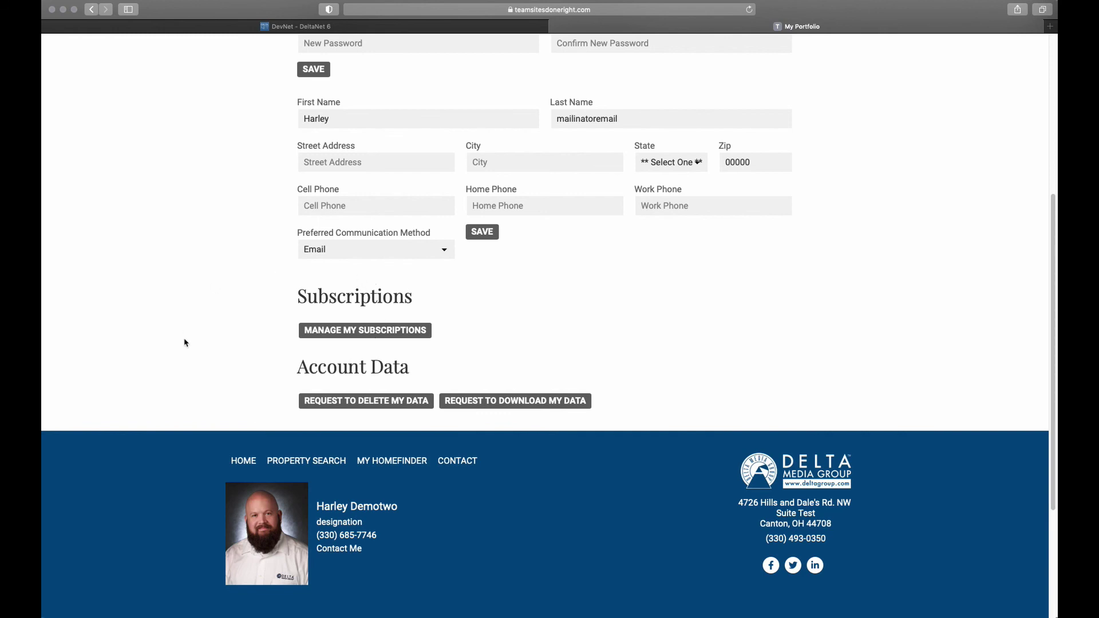
{"action": "scroll", "coordinate": [248, 319], "scroll_direction": "up", "scroll_amount": 1}
{"action": "scroll", "coordinate": [247, 319], "scroll_direction": "up", "scroll_amount": 5}
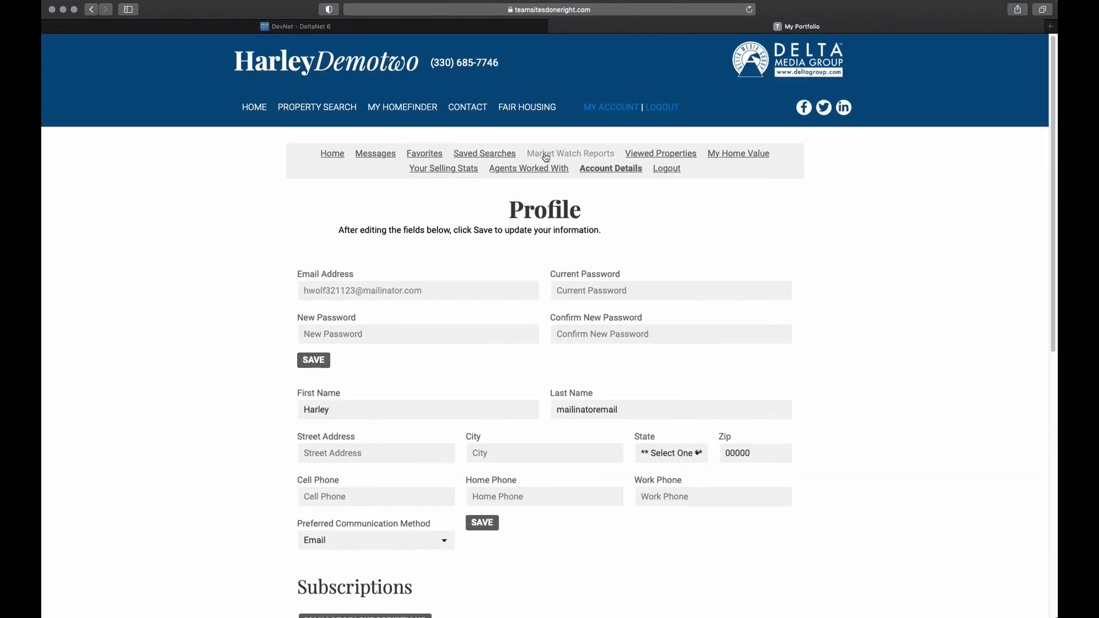
{"action": "scroll", "coordinate": [273, 250], "scroll_direction": "down", "scroll_amount": 5}
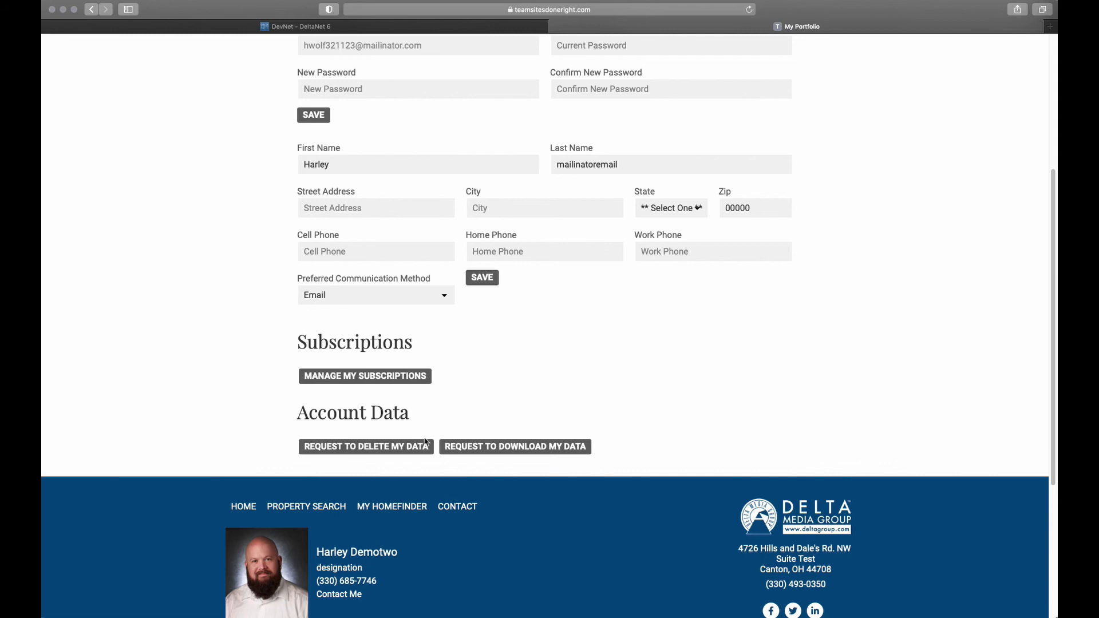
{"action": "left_click_drag", "start_coordinate": [300, 412], "coordinate": [429, 415]}
{"action": "left_click", "coordinate": [430, 415]}
{"action": "scroll", "coordinate": [793, 438], "scroll_direction": "up", "scroll_amount": 5}
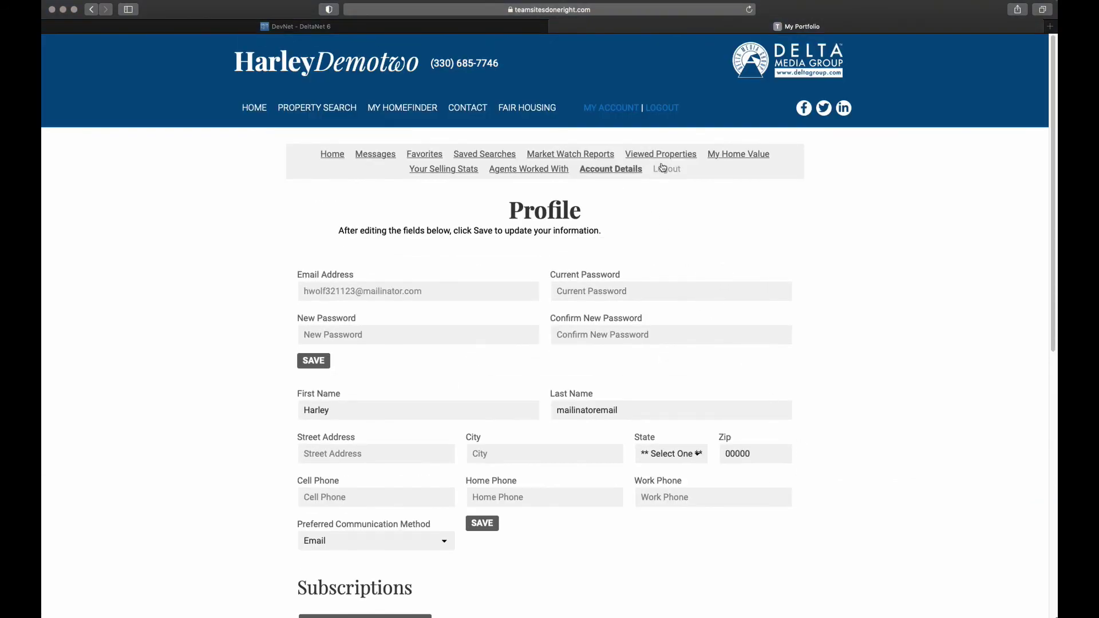